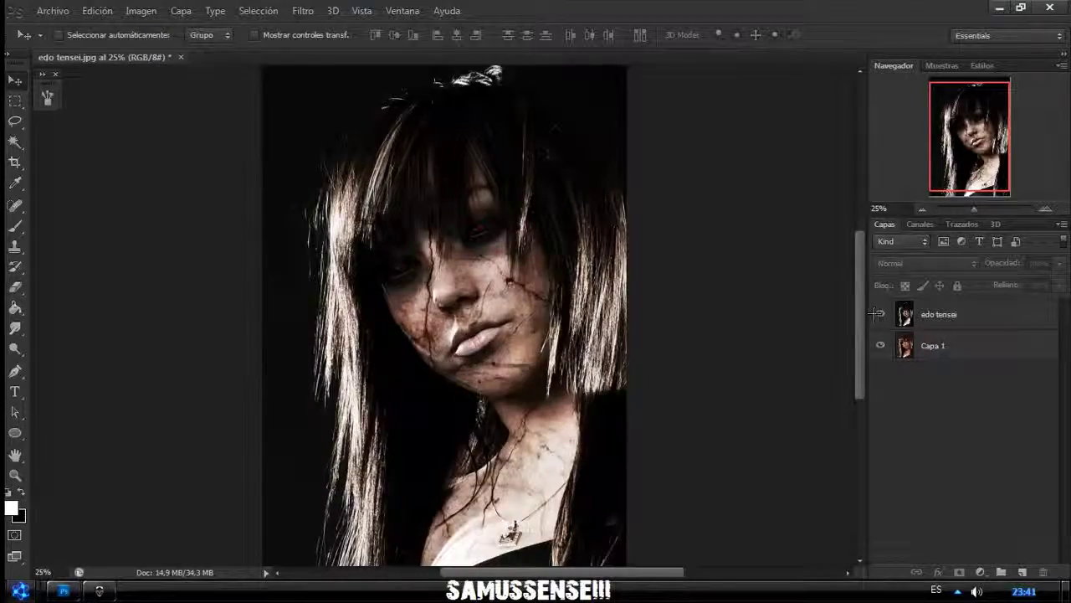
Compare the edo tensei result with the original photo, then delete the edo tensei layer
click(879, 314)
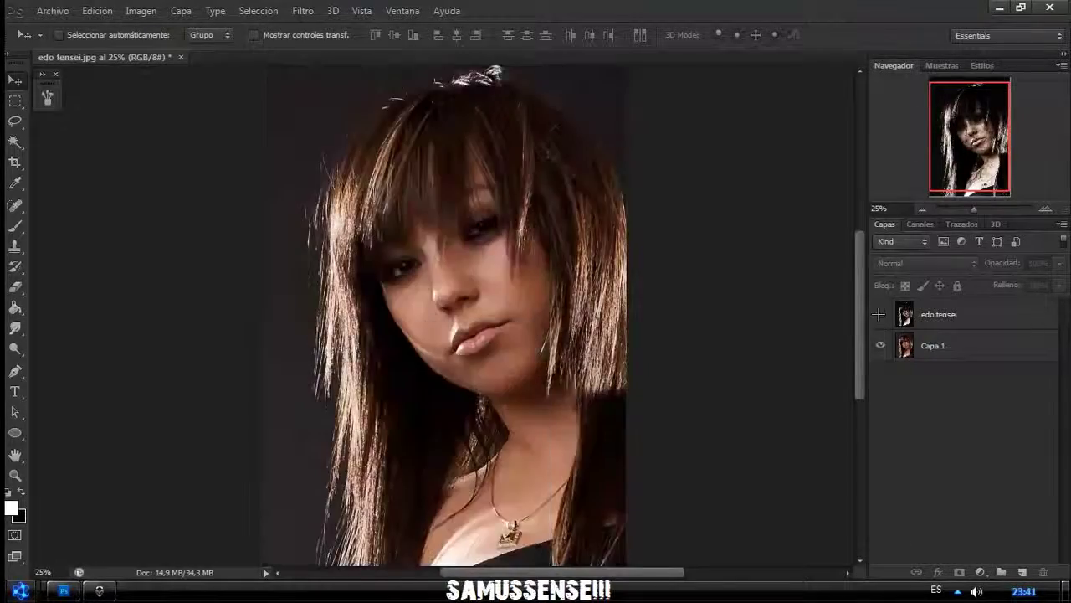
click(879, 314)
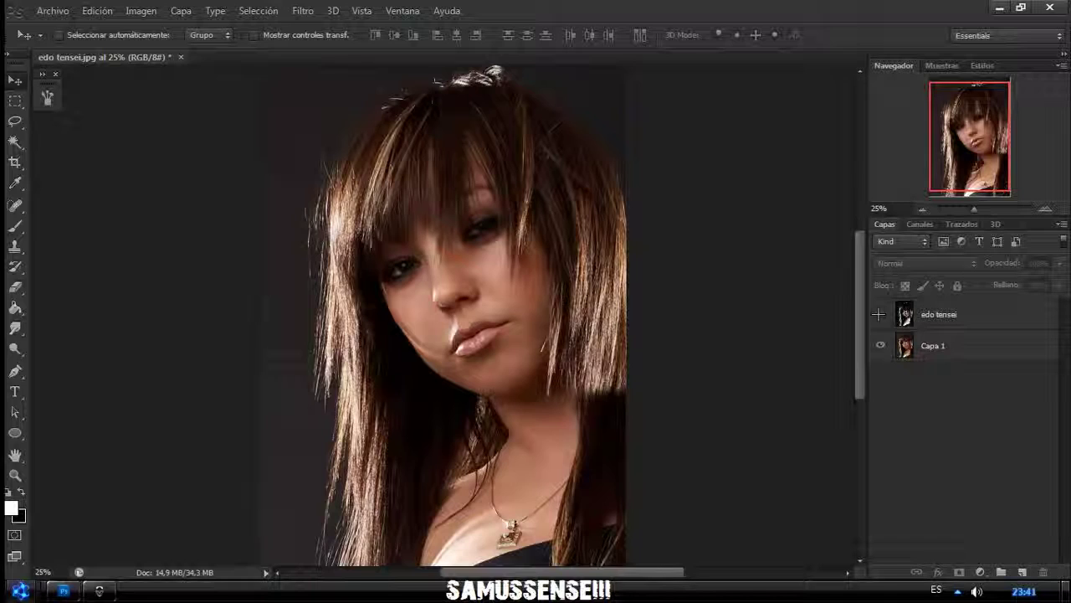
click(879, 314)
click(944, 315)
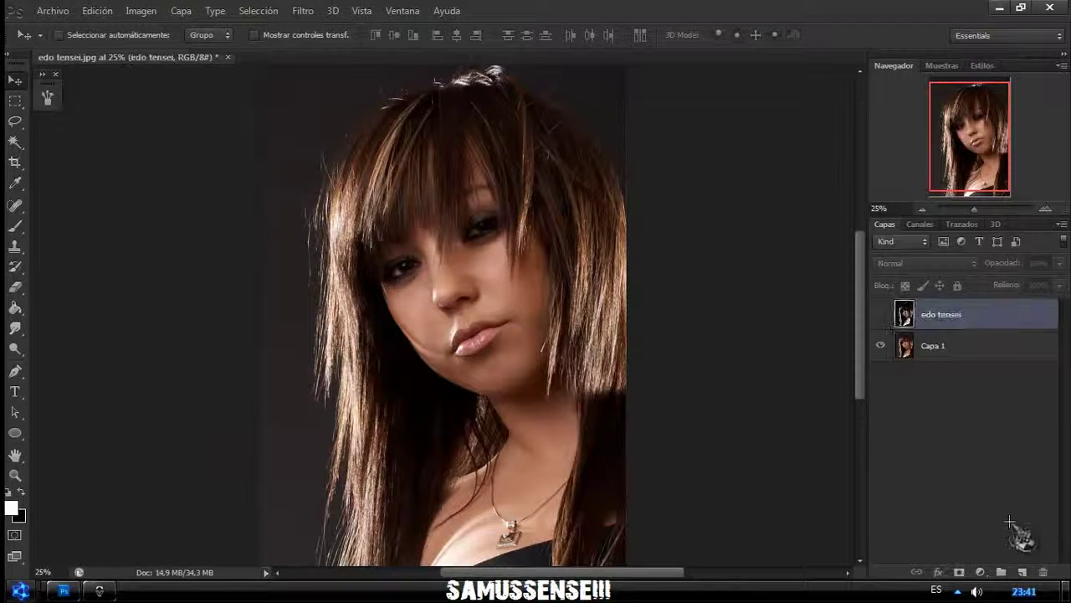
drag(1010, 523, 1043, 572)
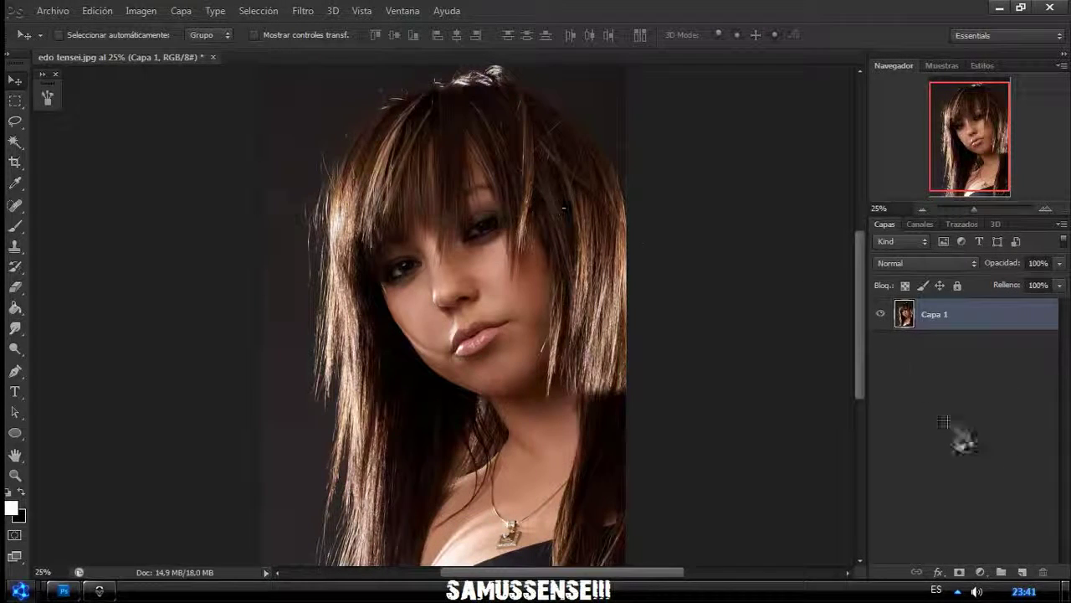
Zoom in to 100% on her eyes and bangs
click(1044, 208)
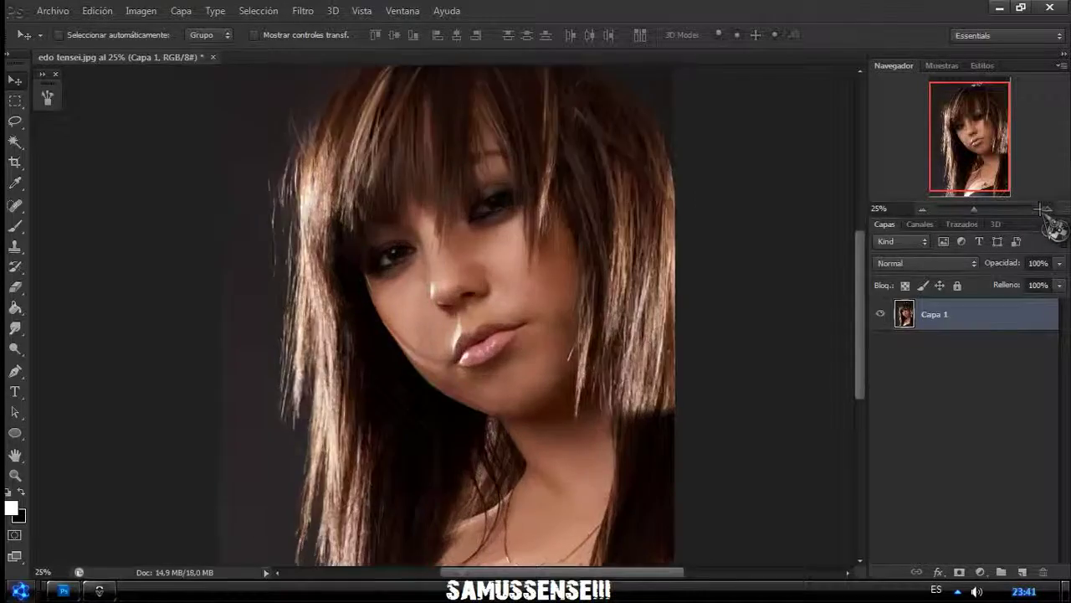
click(1044, 208)
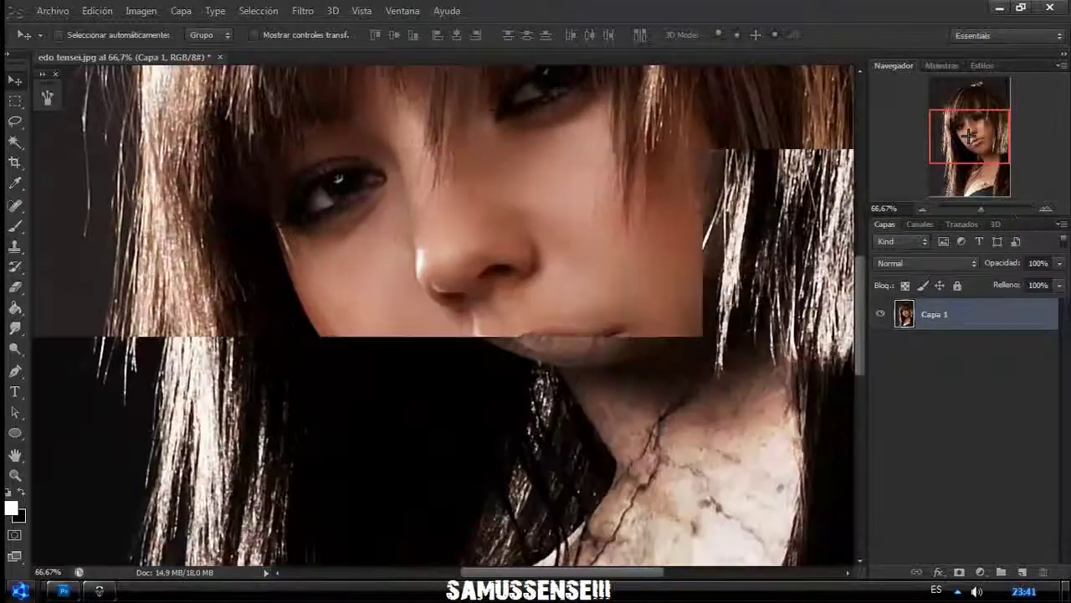
drag(969, 137, 971, 121)
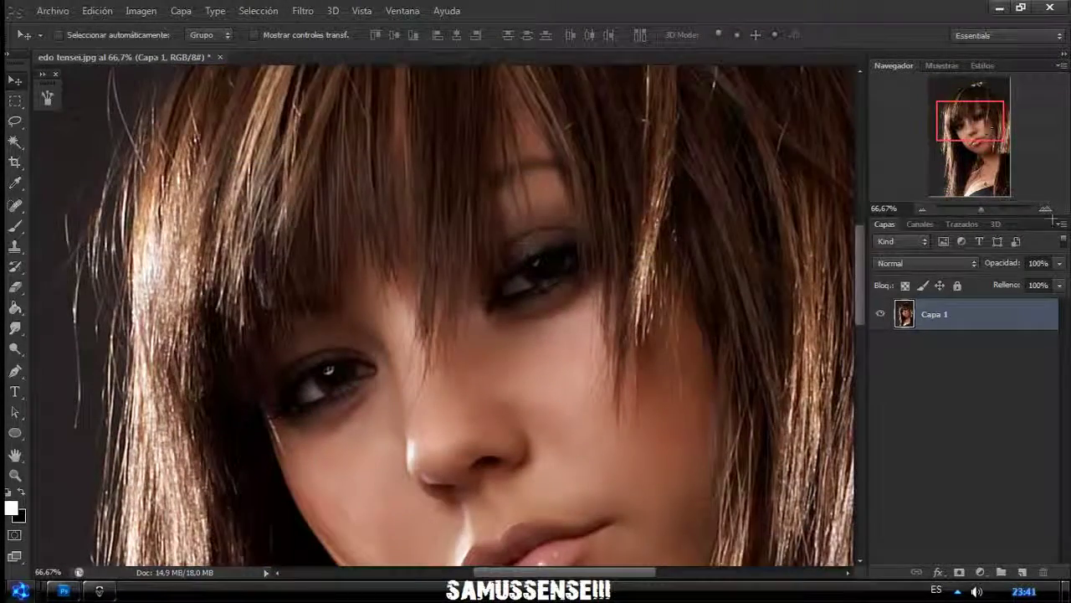
click(1046, 210)
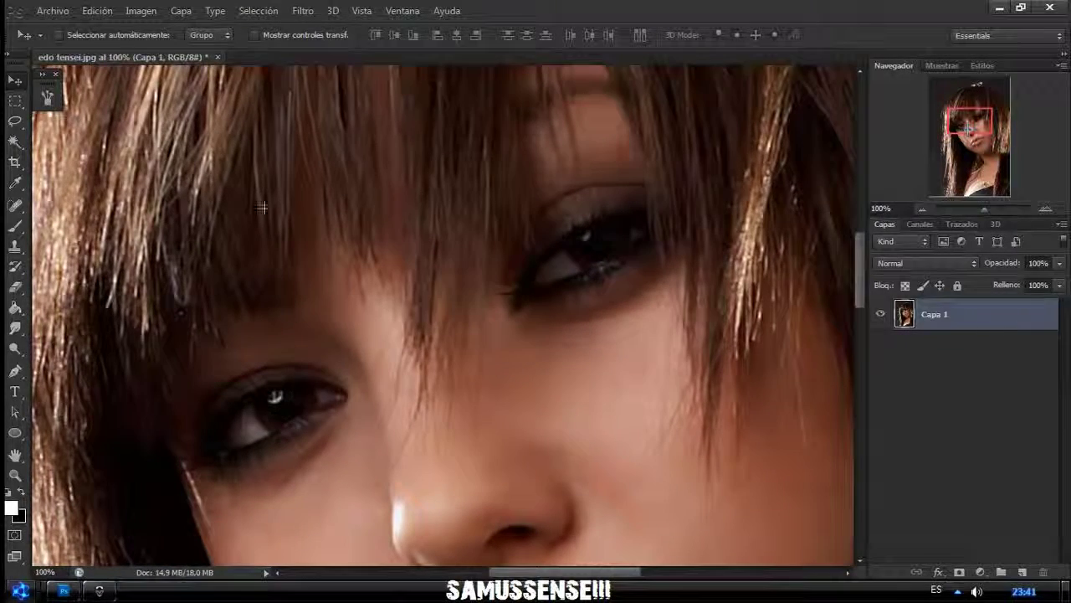
drag(15, 371, 57, 367)
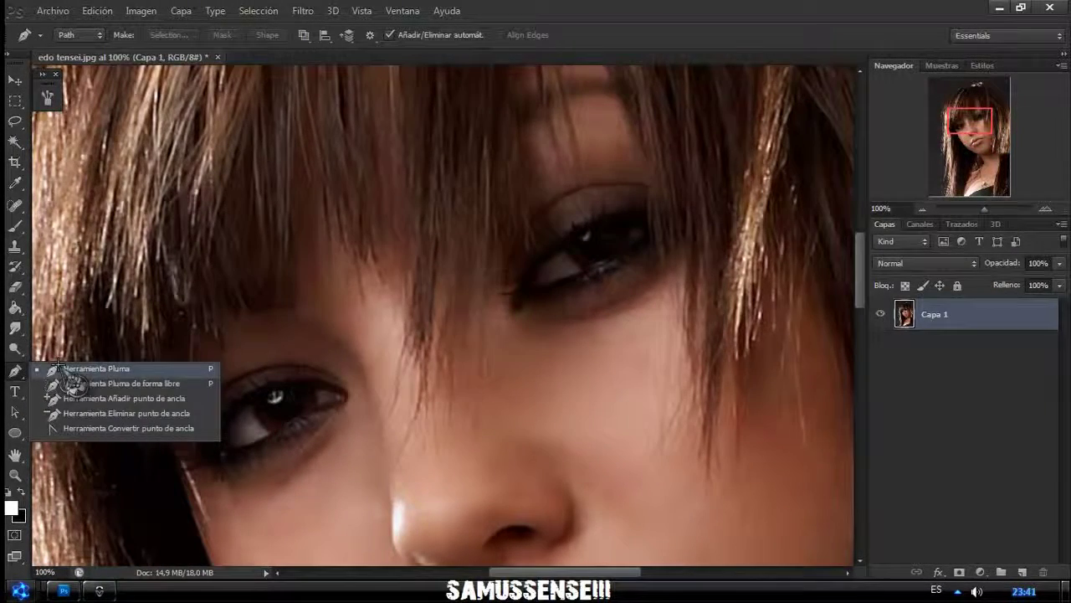
Set the Pen tool to Shape mode with a black fill
click(79, 34)
click(75, 49)
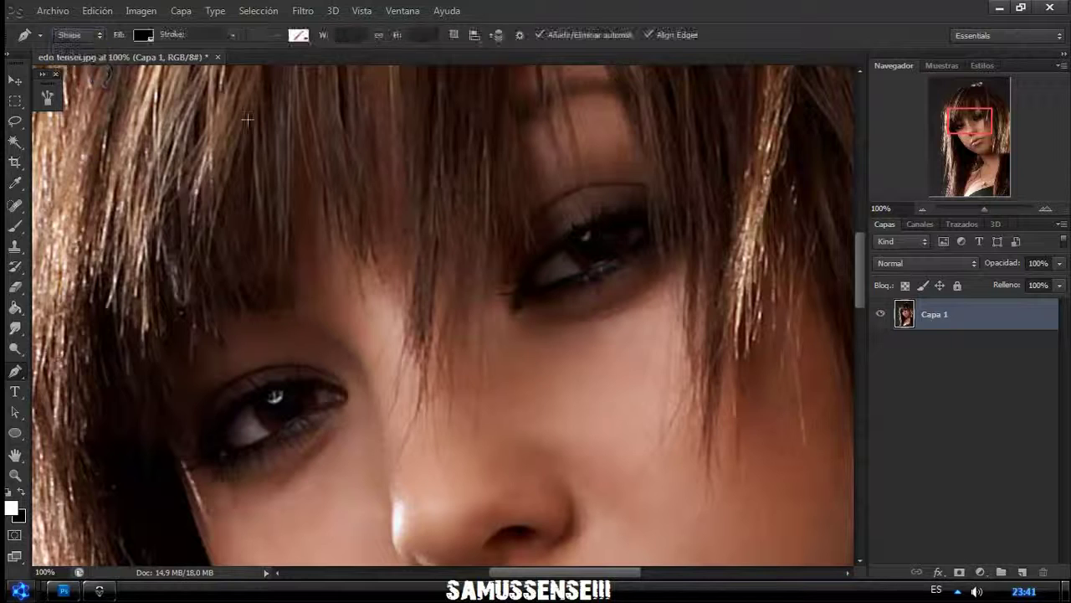
click(144, 34)
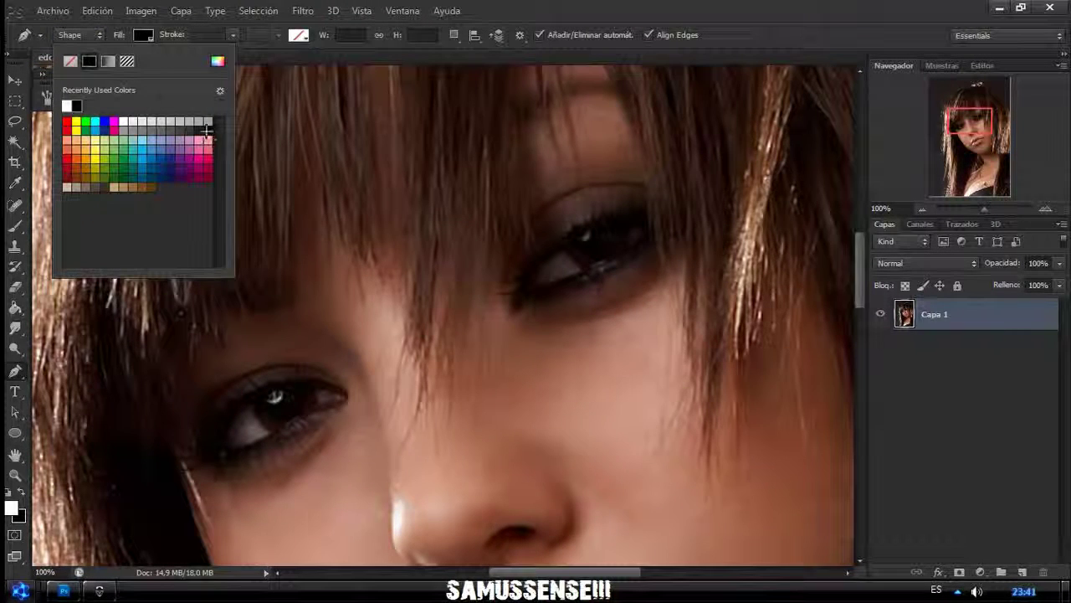
click(603, 25)
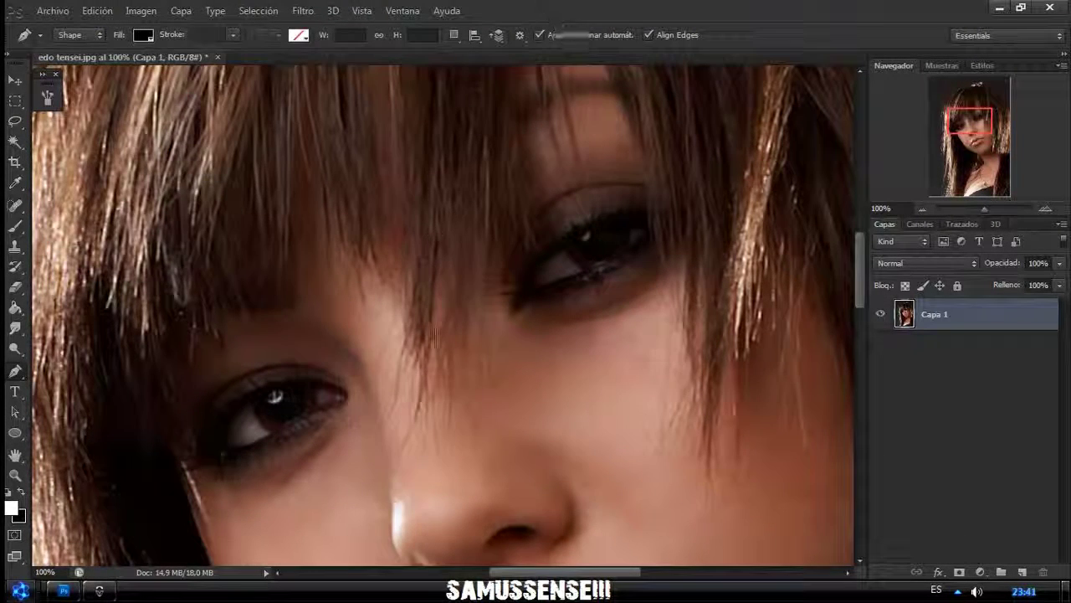
Trace the left eye as a black-filled shape following both lids
click(343, 397)
click(219, 451)
click(232, 405)
click(262, 392)
click(294, 379)
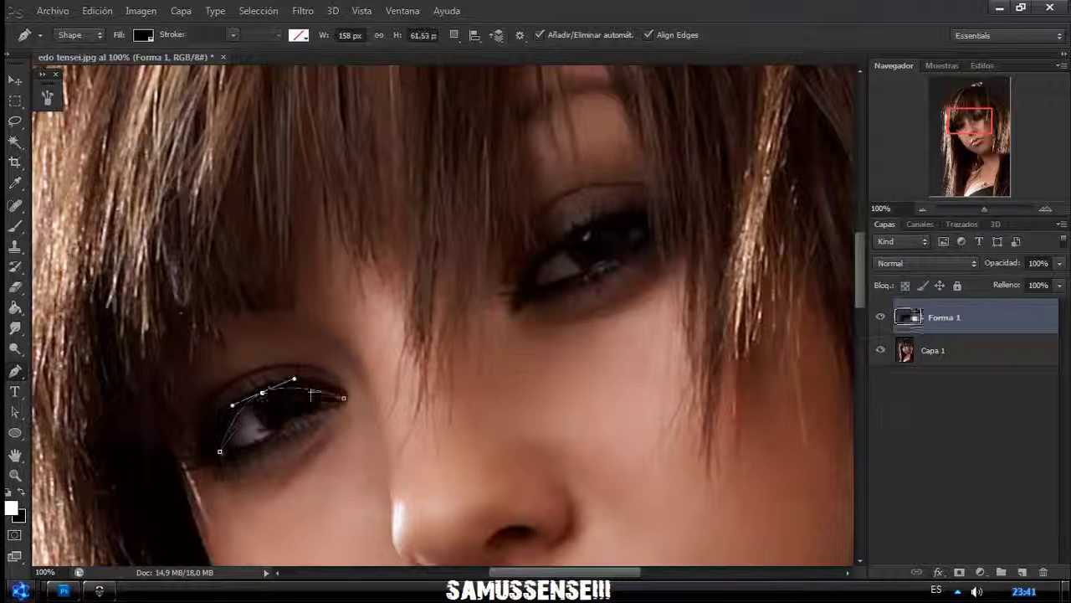
drag(311, 387, 330, 389)
click(228, 425)
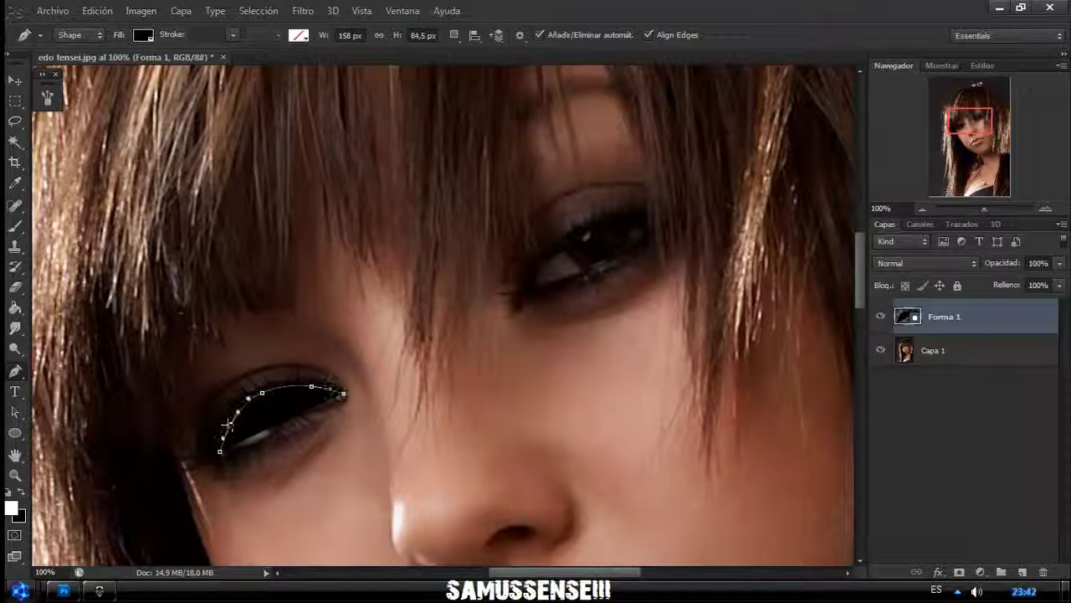
drag(252, 436, 311, 412)
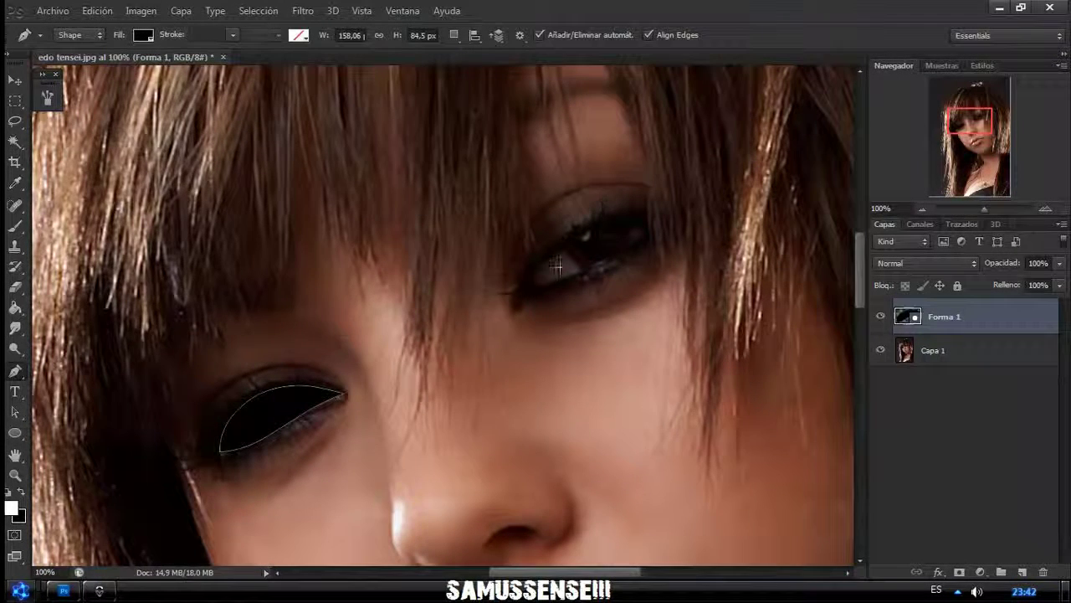
key(Escape)
Trace the right eye as a second black shape and select both eye layers
click(533, 284)
click(648, 228)
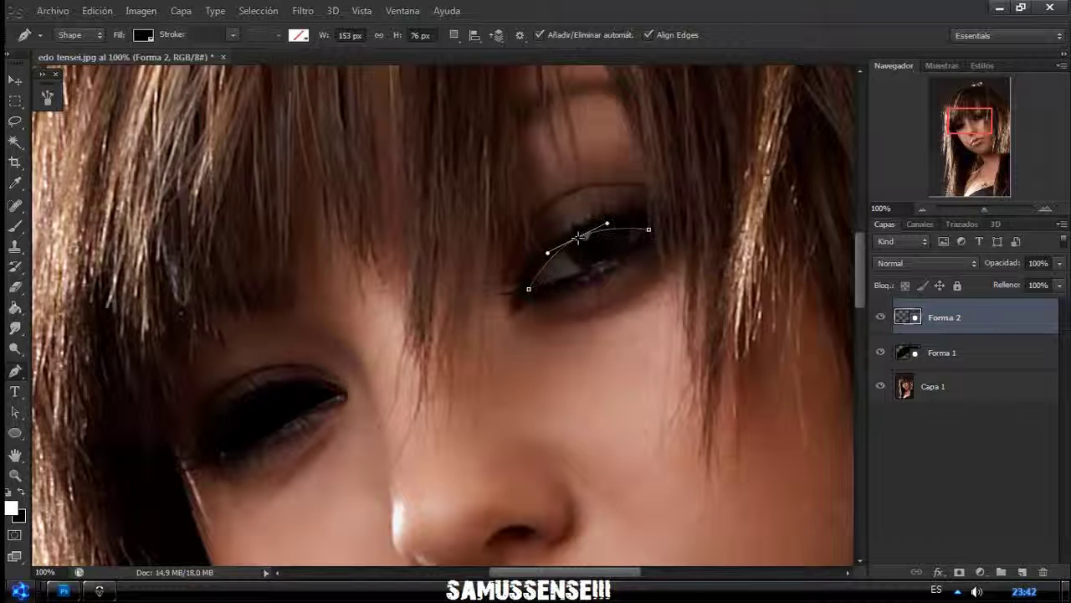
drag(577, 239, 577, 237)
drag(648, 229, 660, 225)
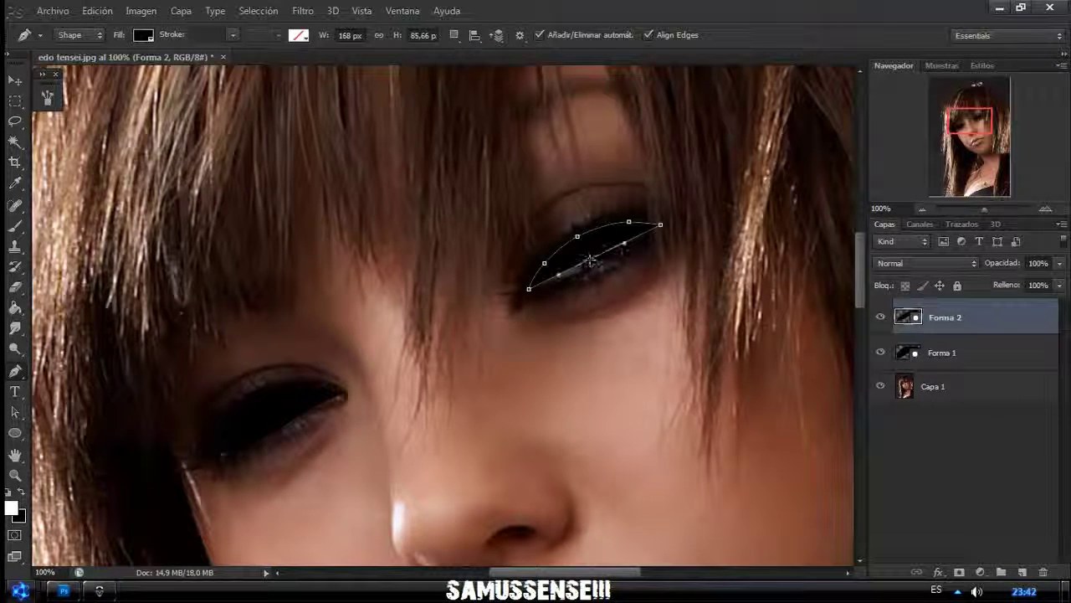
drag(590, 260, 596, 268)
key(Return)
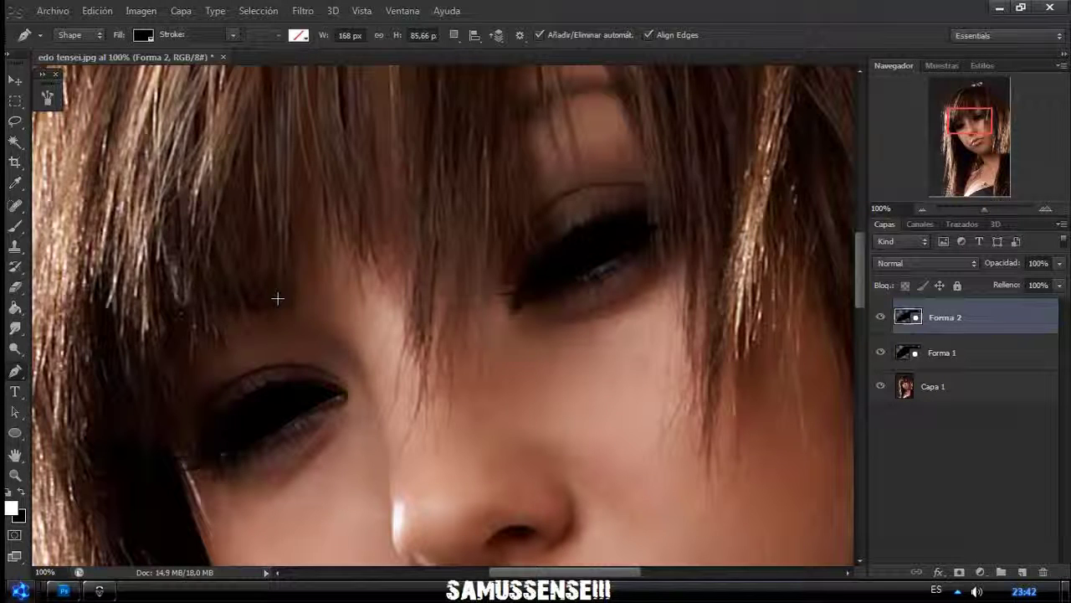
shift+click(933, 351)
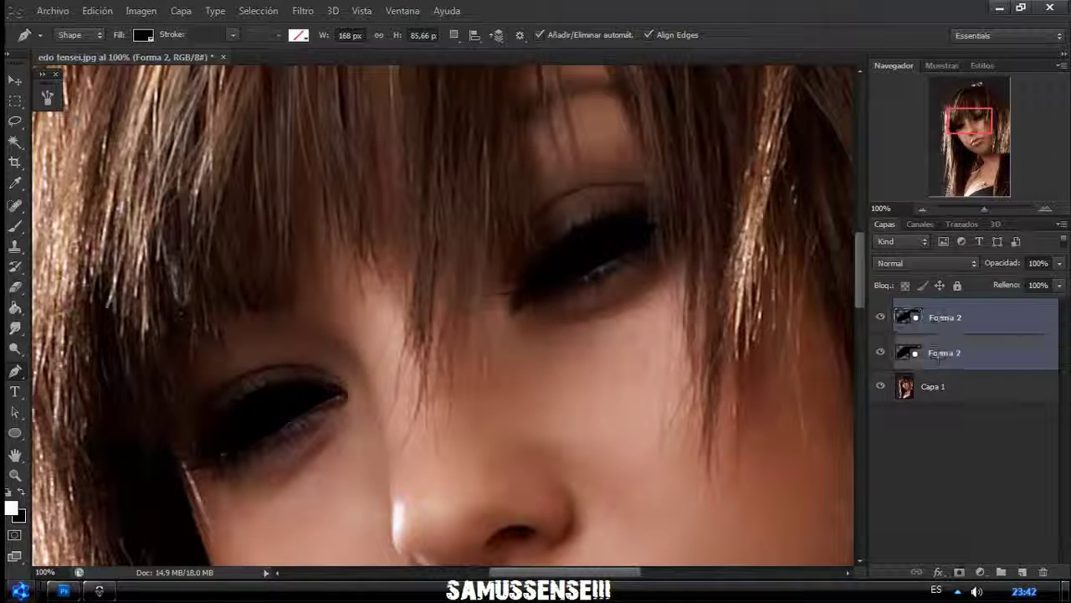
right_click(941, 347)
Rasterize both eye shape layers and merge them into Forma 2
click(776, 150)
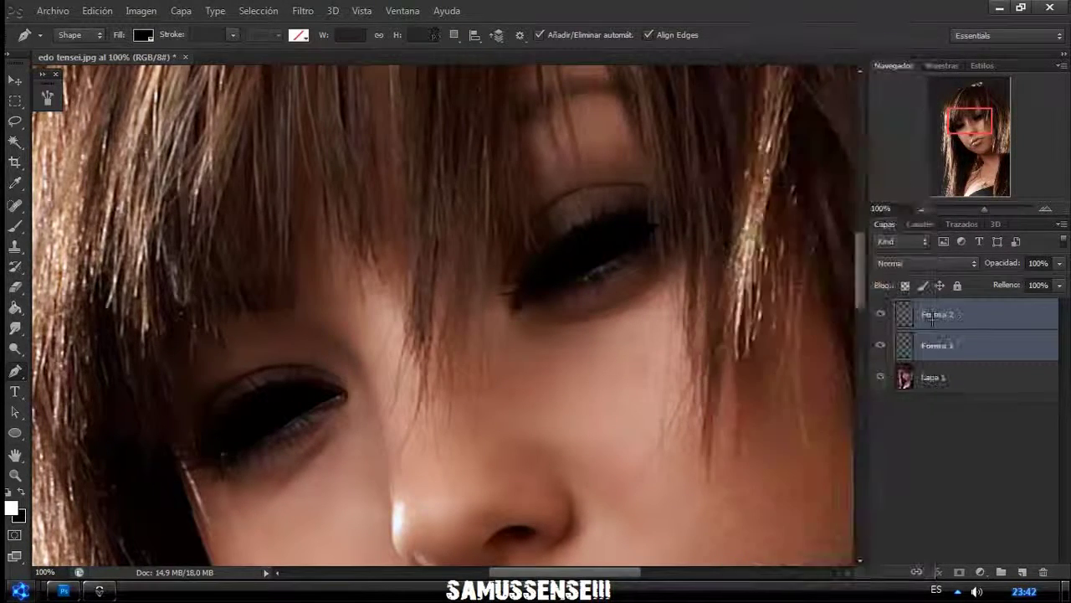
right_click(937, 345)
click(816, 388)
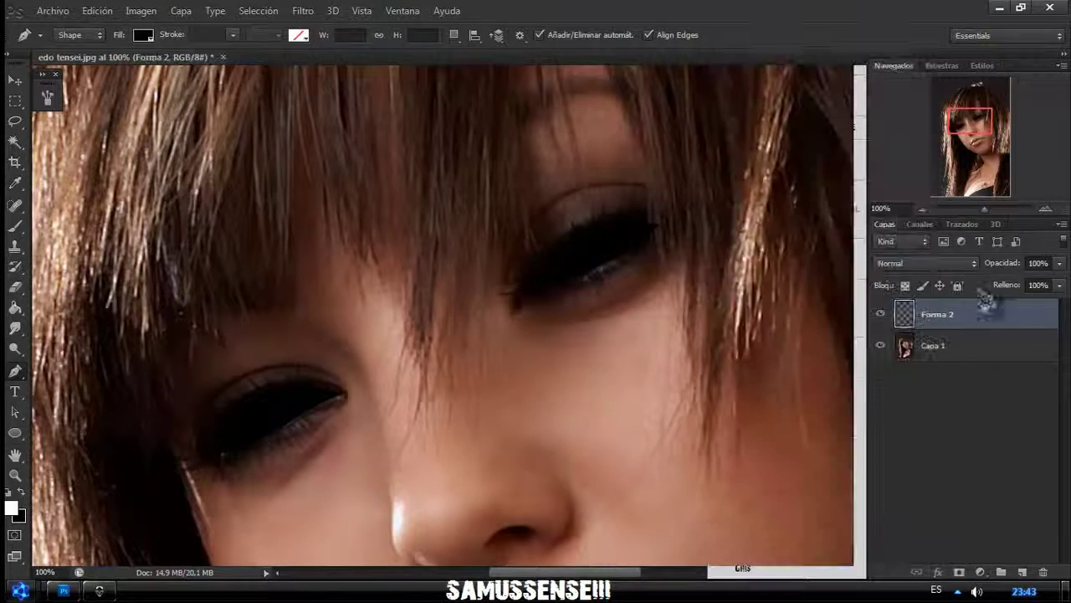
Soften the merged eye shapes with a 2,1-pixel Gaussian blur
click(303, 10)
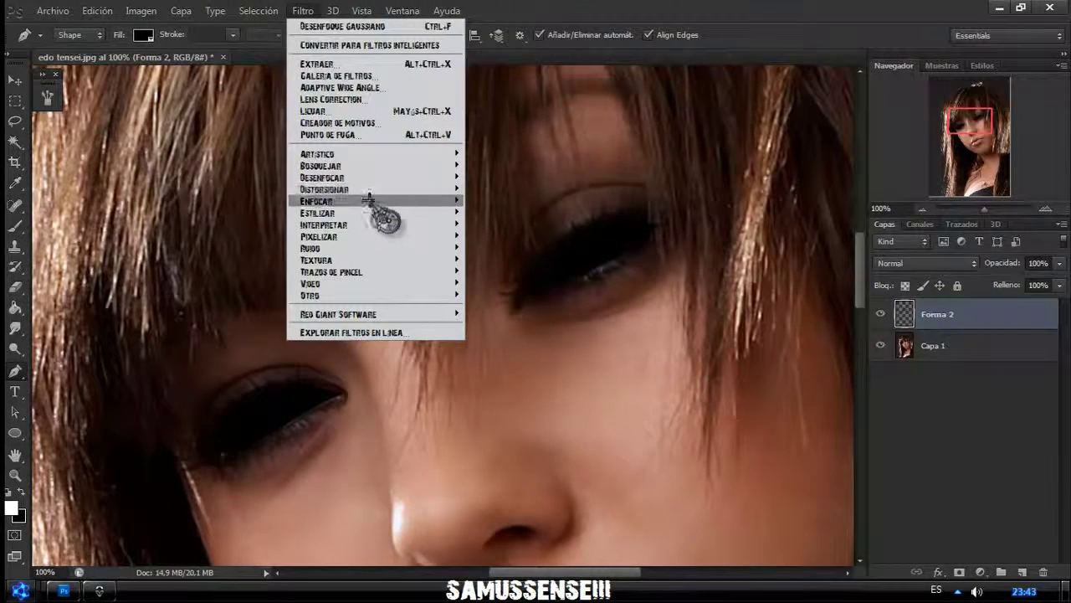
mouse_move(322, 177)
click(517, 219)
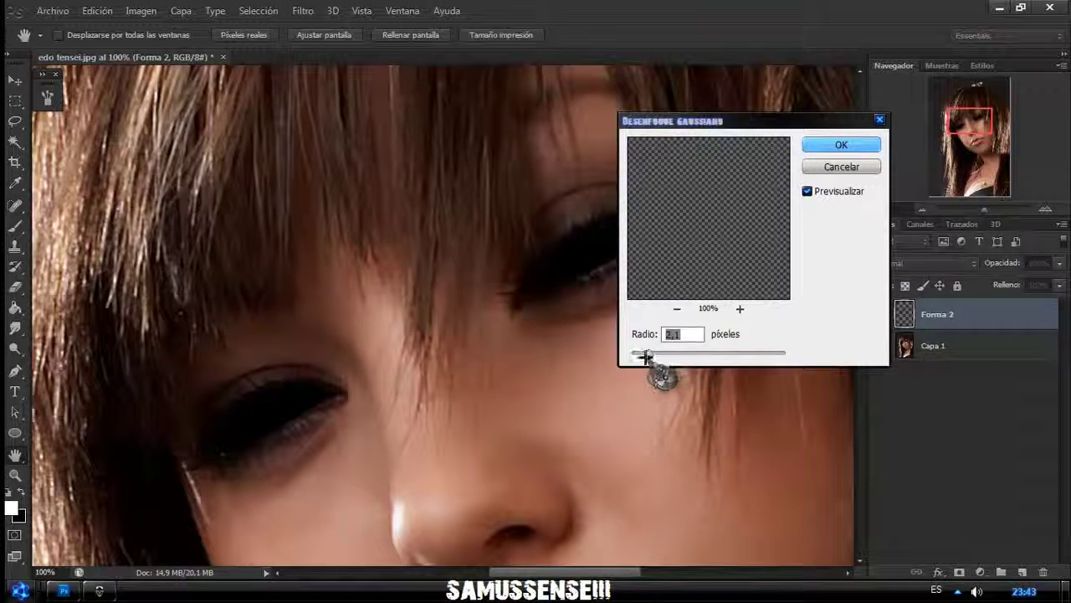
click(840, 147)
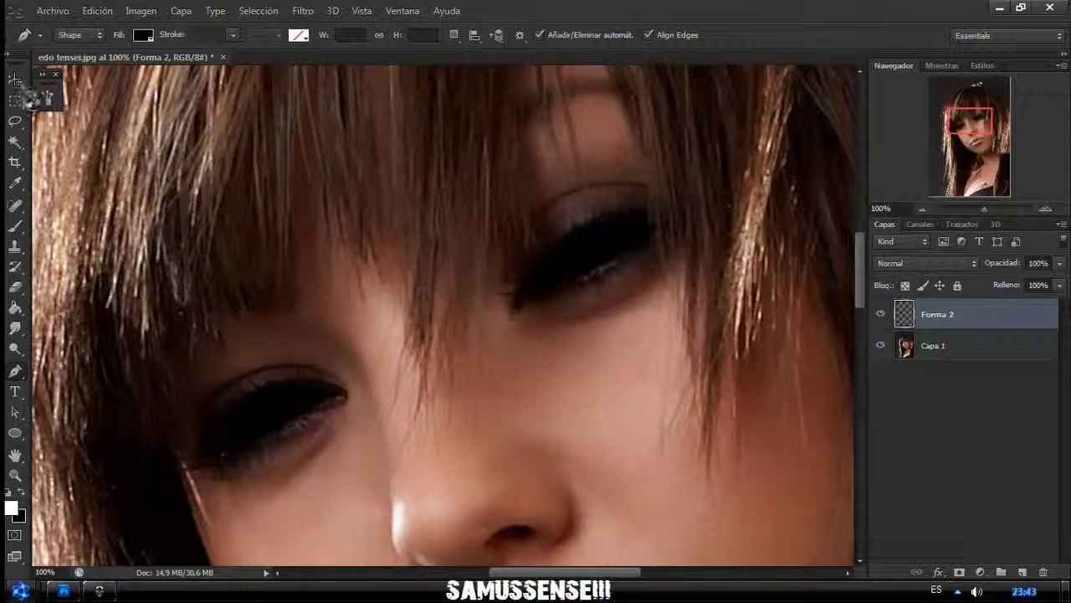
key(v)
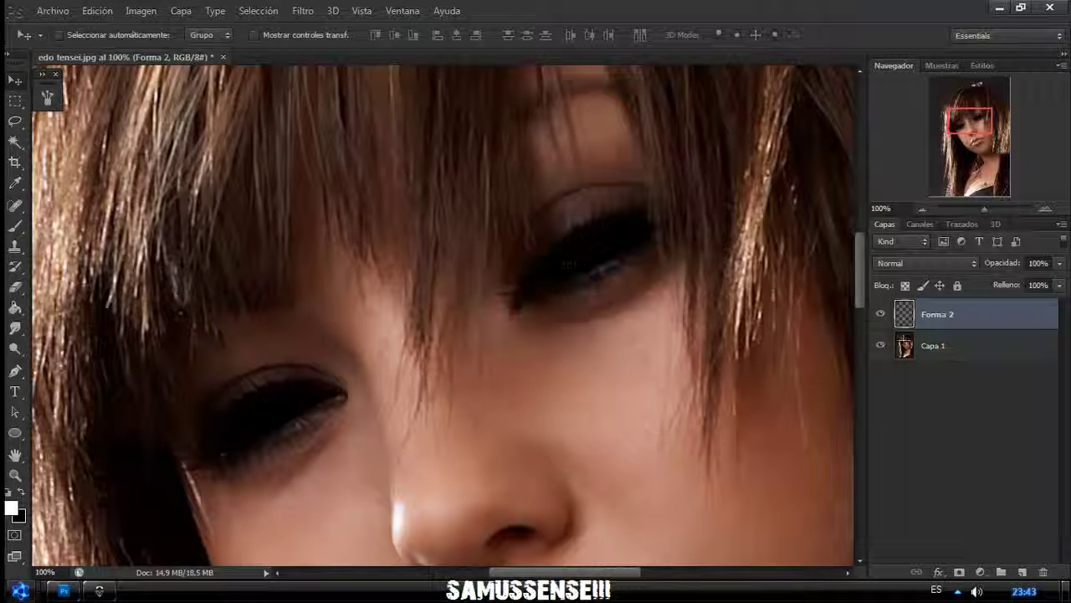
On a new layer, draw a tiny white square with the Rectangle tool
click(1022, 572)
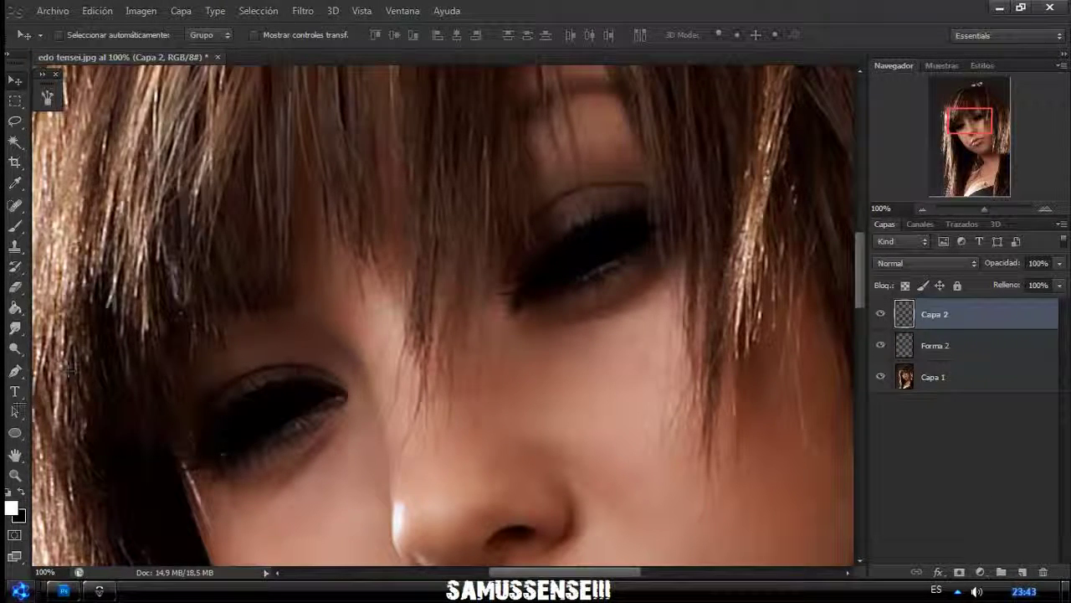
click(15, 432)
click(92, 431)
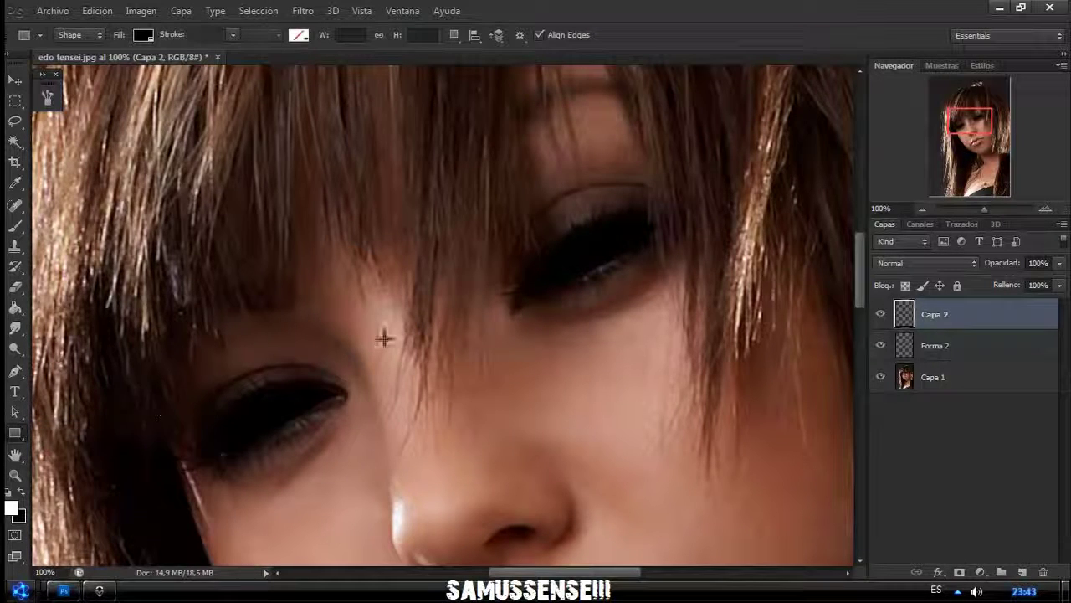
click(143, 34)
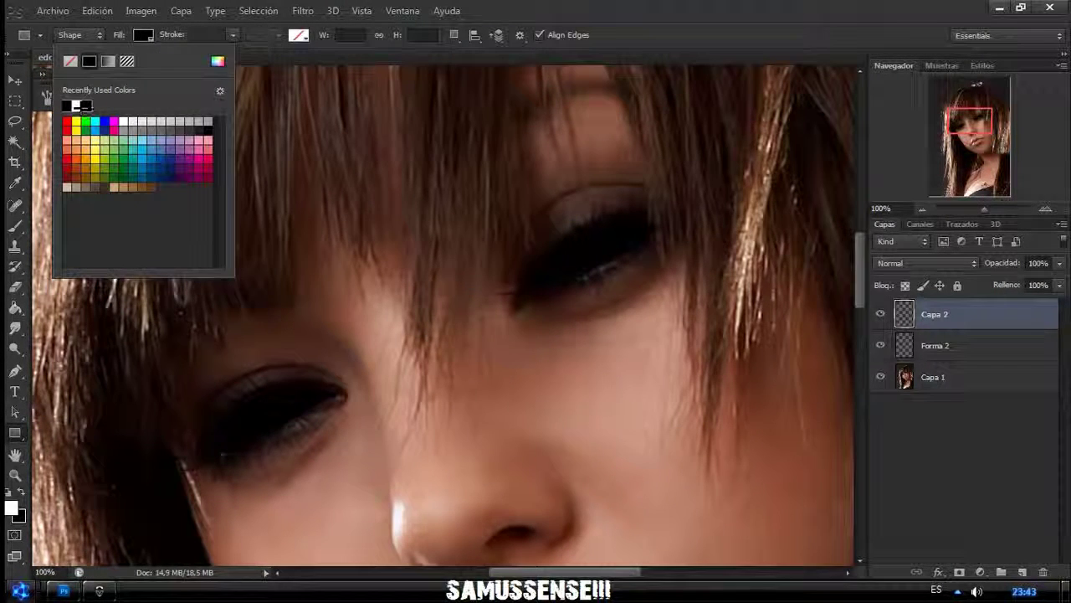
drag(298, 257, 303, 262)
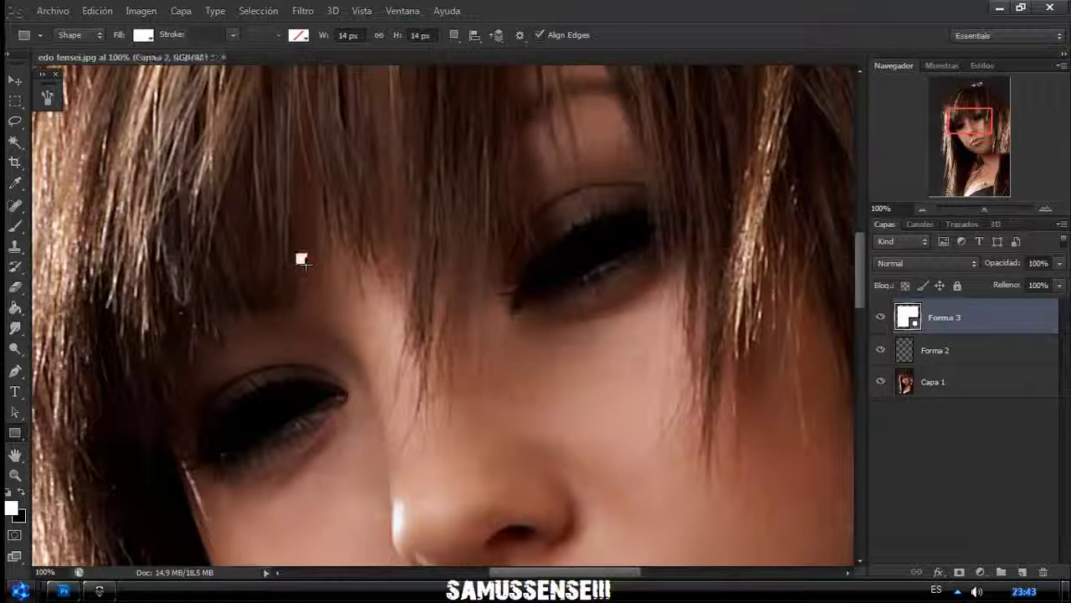
Rasterize the white square, move it onto the eye, and duplicate it
right_click(944, 316)
click(799, 151)
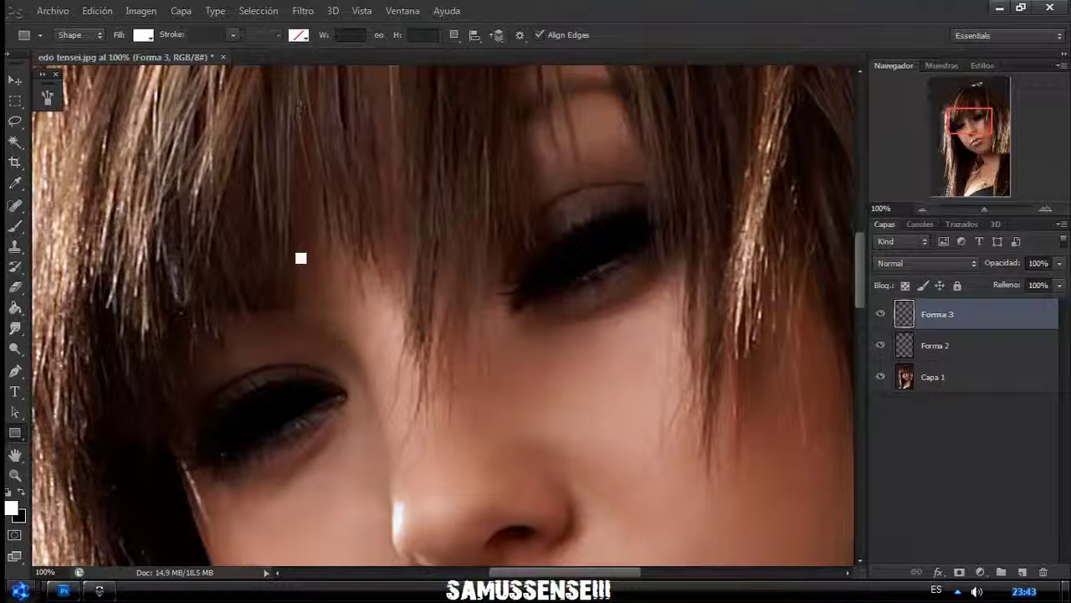
click(15, 80)
mouse_move(301, 258)
mouse_down()
mouse_move(248, 412)
mouse_move(580, 249)
mouse_up()
key(ctrl+j)
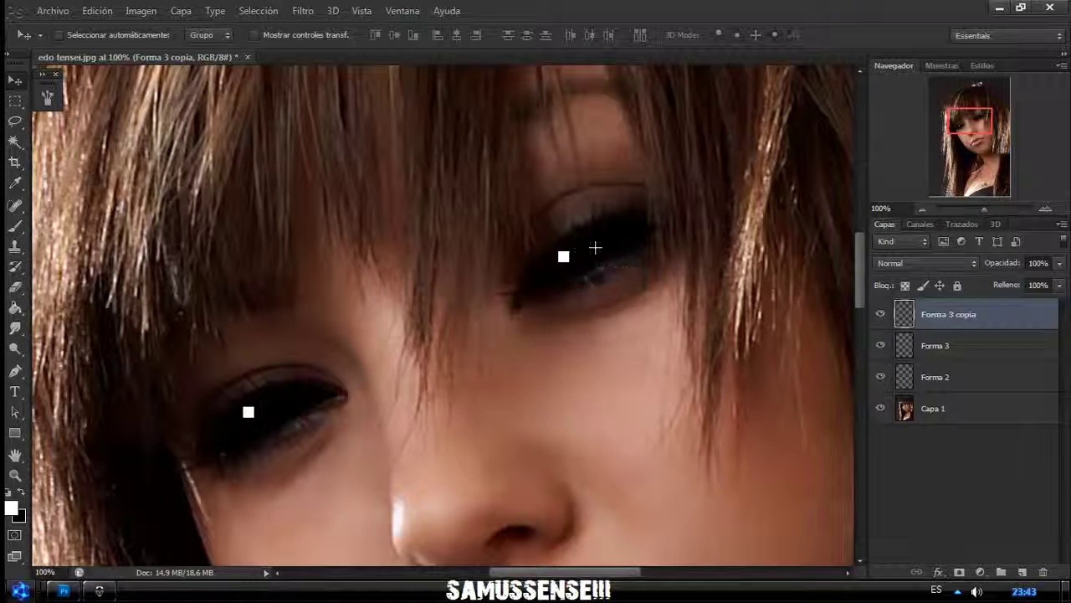
Merge the square layers, set 22% opacity, Gaussian-blur them, and add a new empty layer
shift+click(935, 345)
right_click(920, 347)
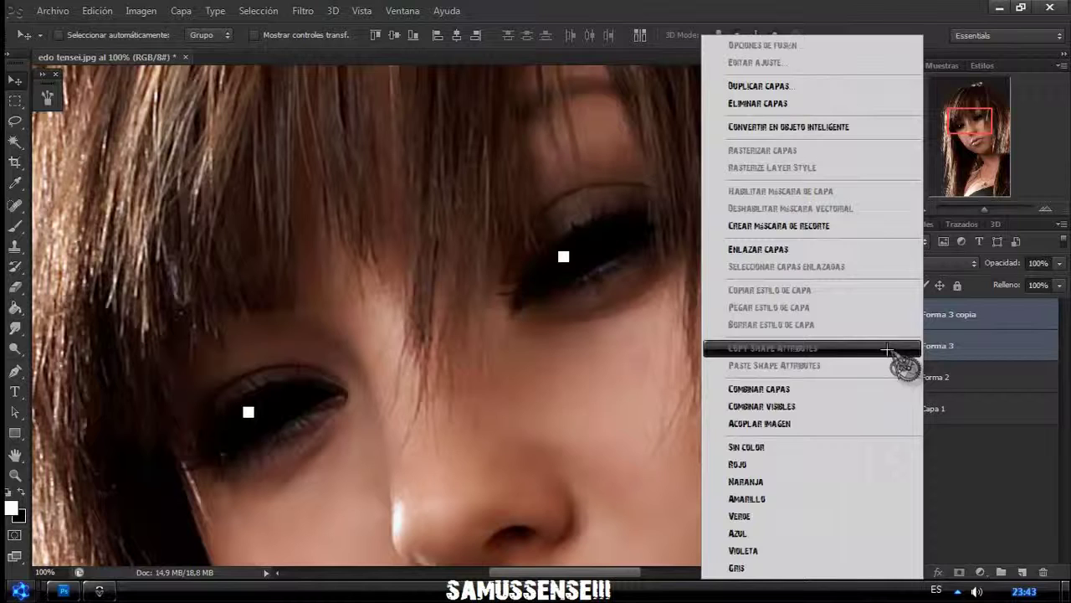
click(830, 388)
drag(1059, 262, 994, 282)
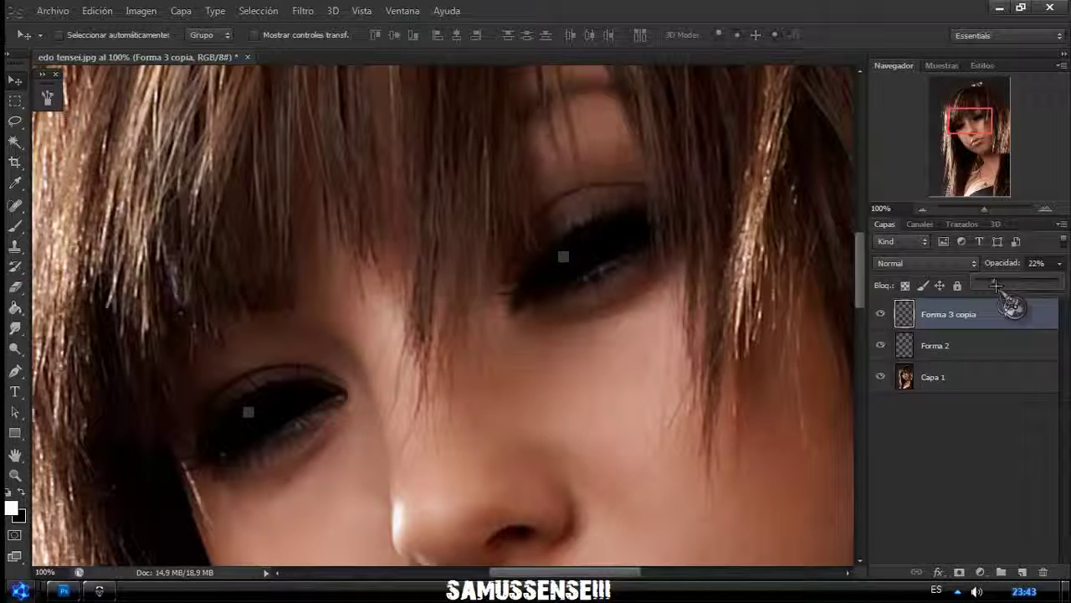
click(303, 11)
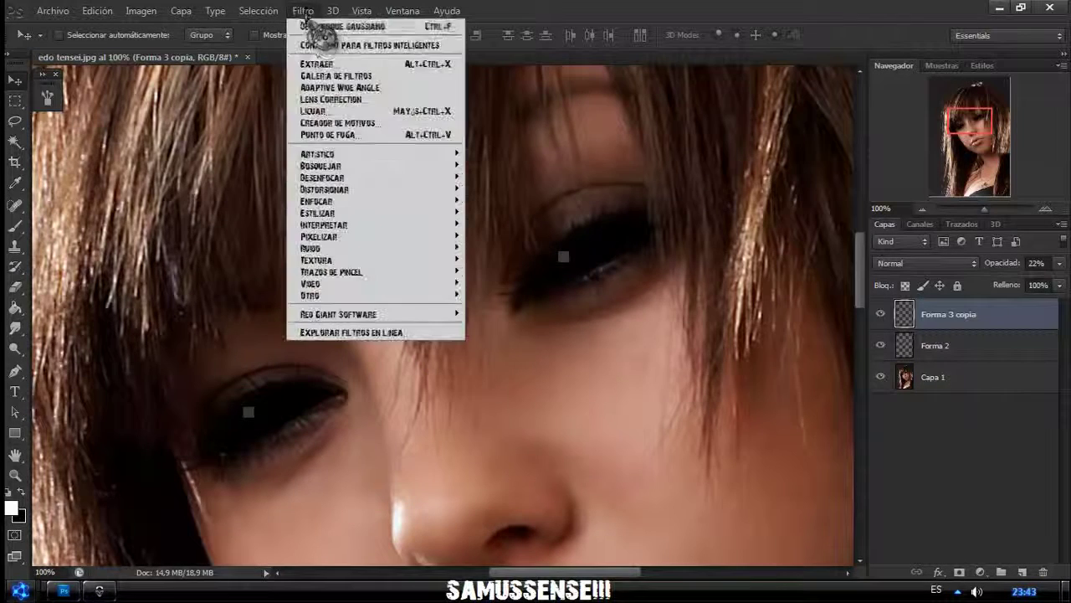
click(308, 26)
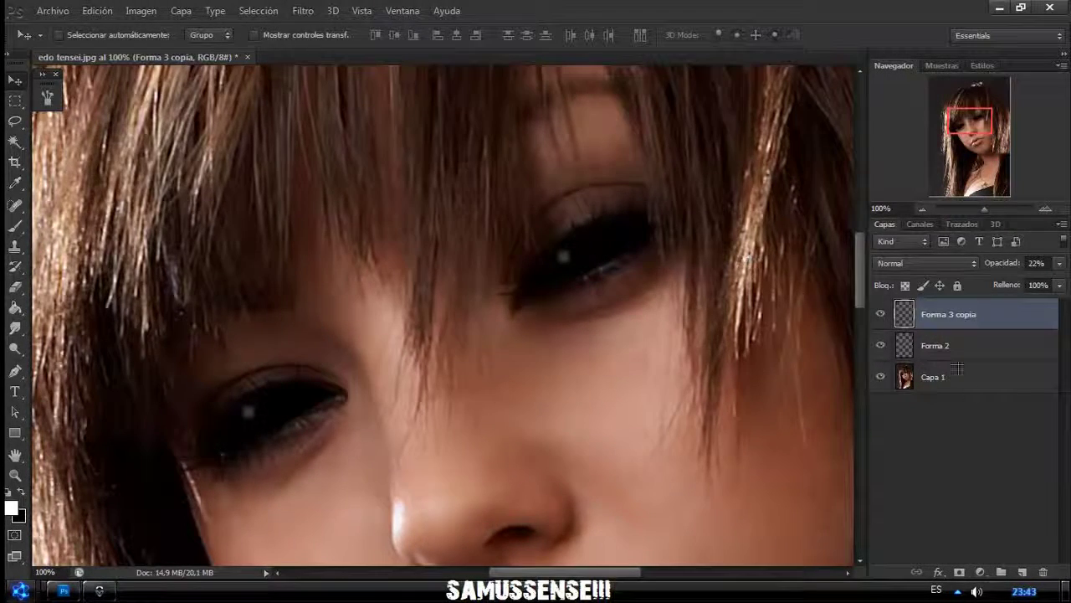
click(1023, 572)
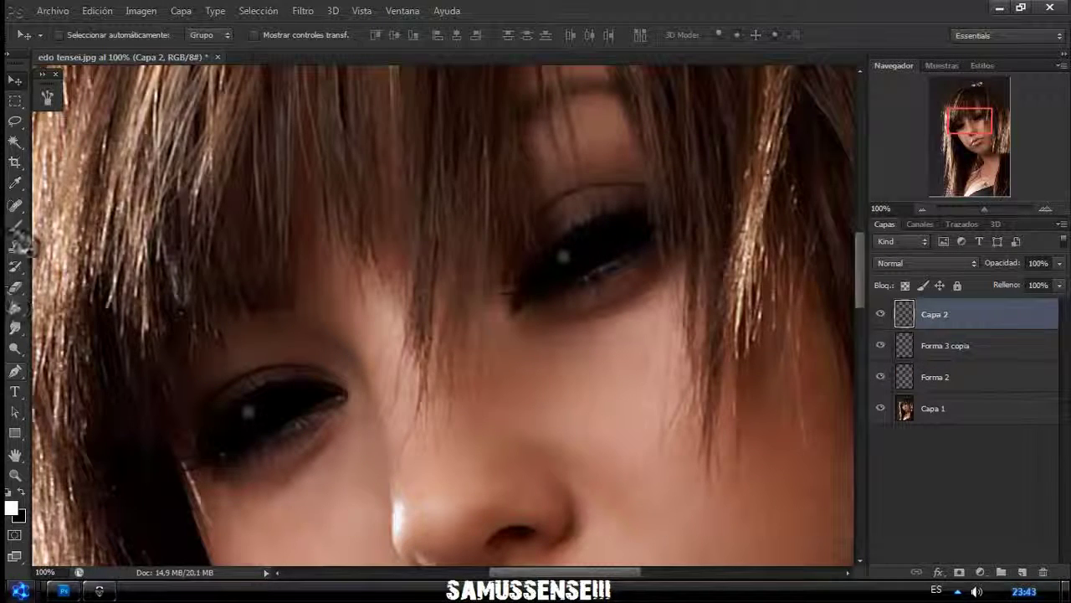
Dab white on each eye with a 0%-hardness brush and fade Capa 2 to 16%
click(15, 224)
right_click(406, 239)
drag(514, 316, 366, 317)
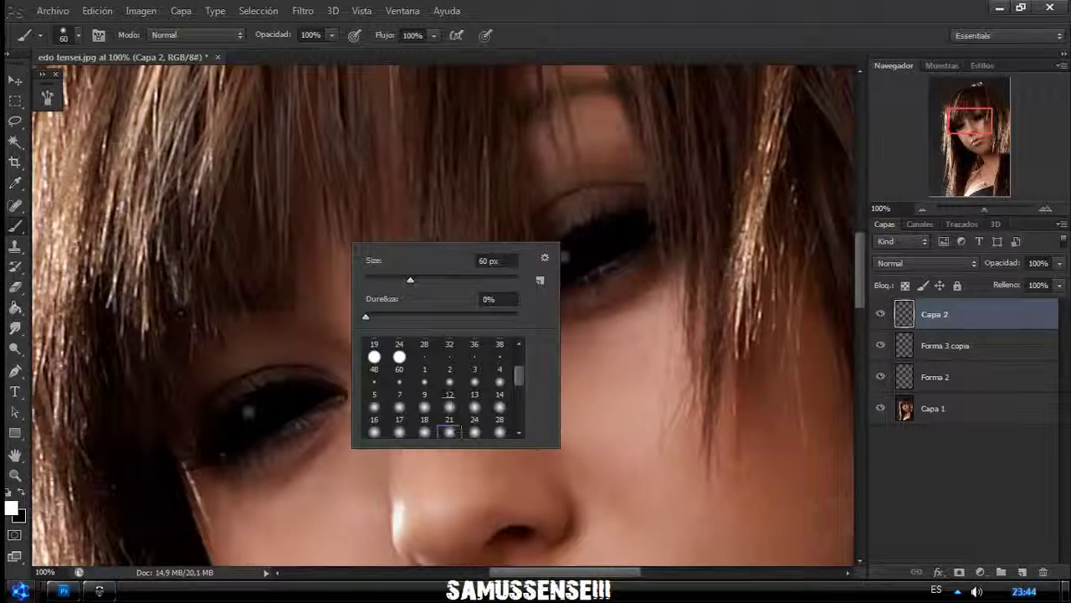
key(Return)
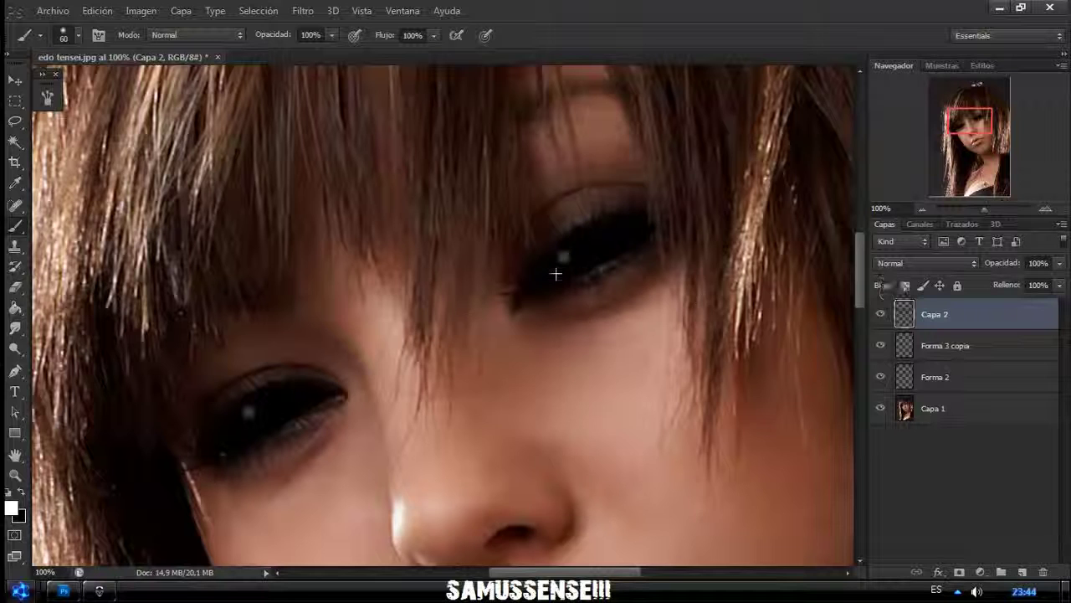
click(587, 253)
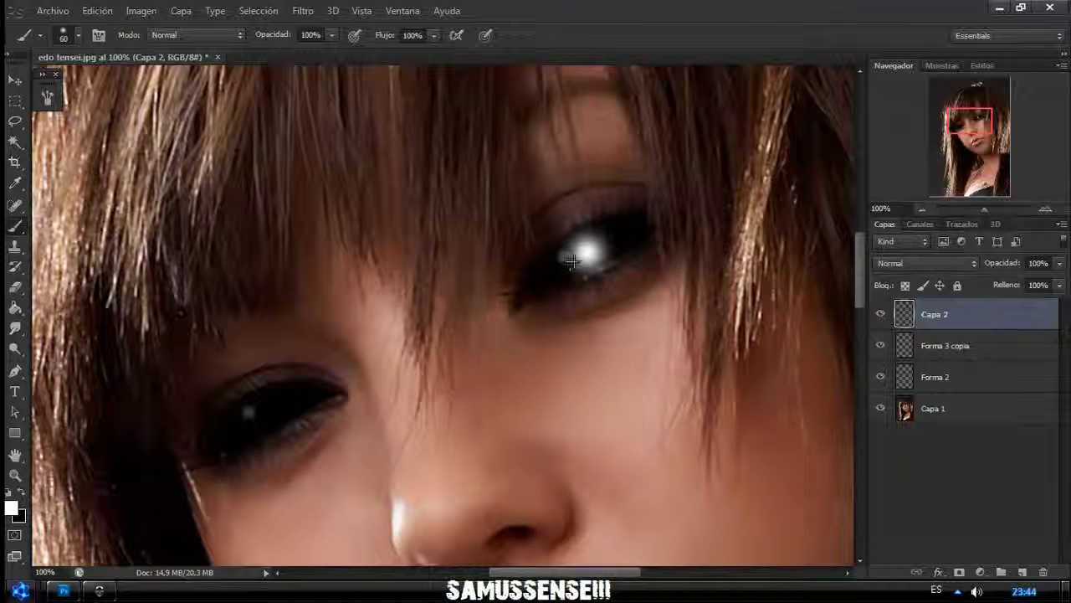
click(262, 415)
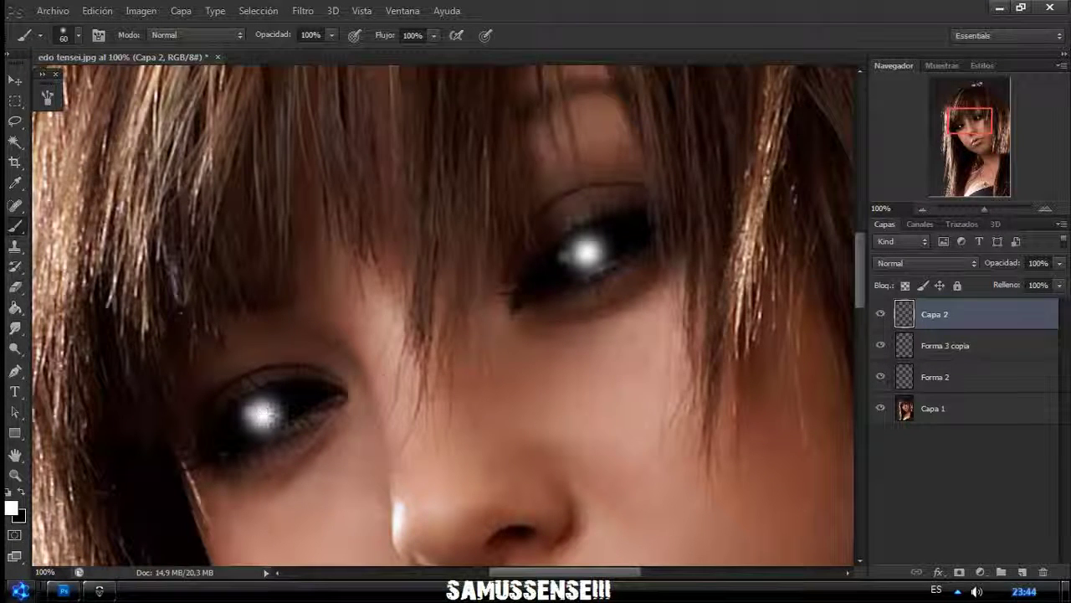
drag(1059, 263, 1004, 297)
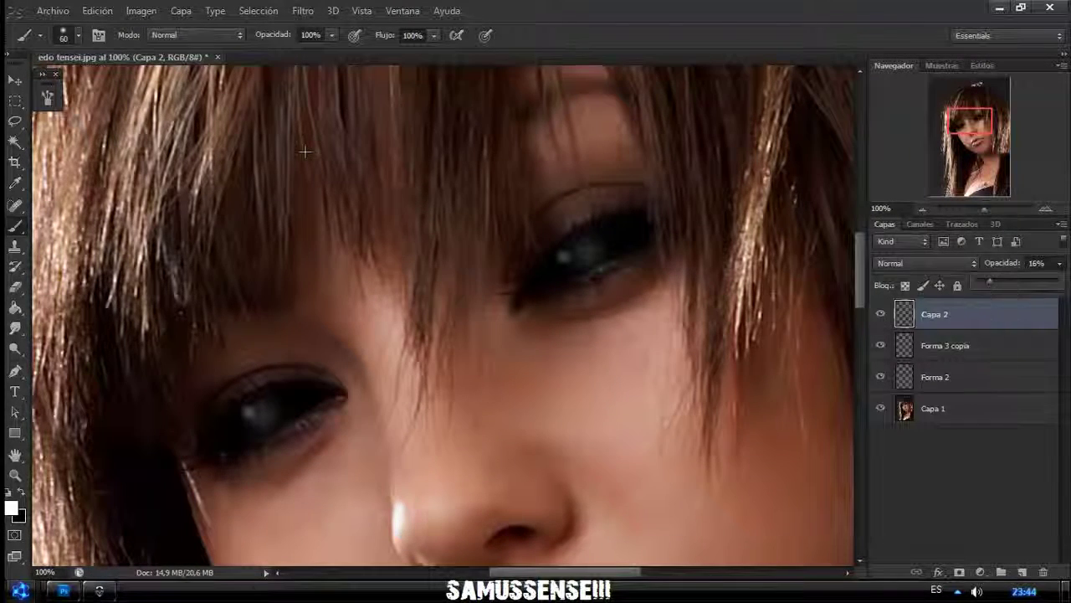
click(14, 79)
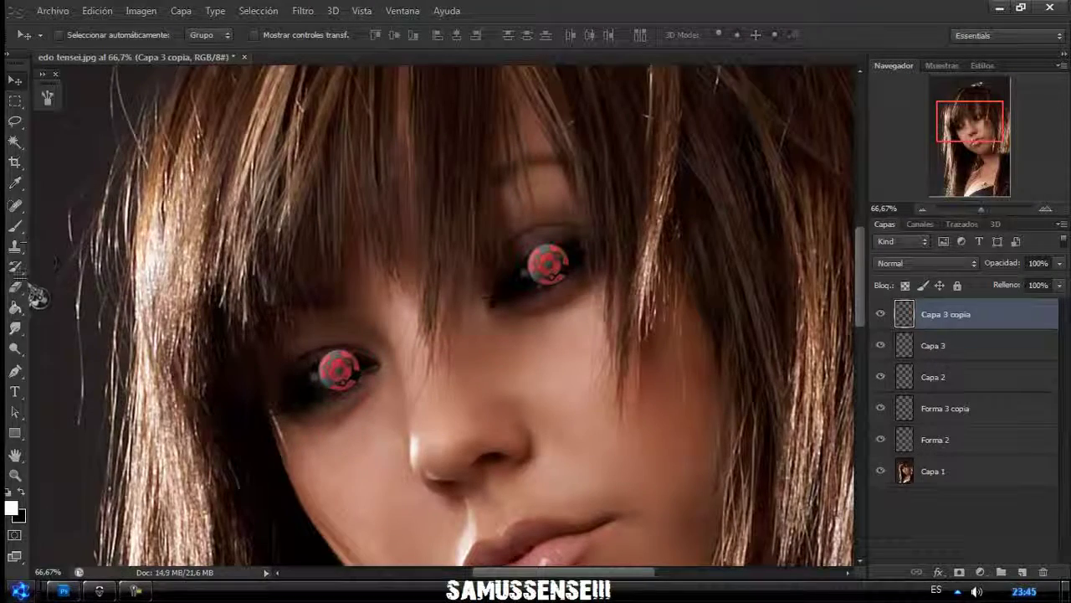
Erase the top of the Sharingan on the left eye with a soft Eraser
click(15, 286)
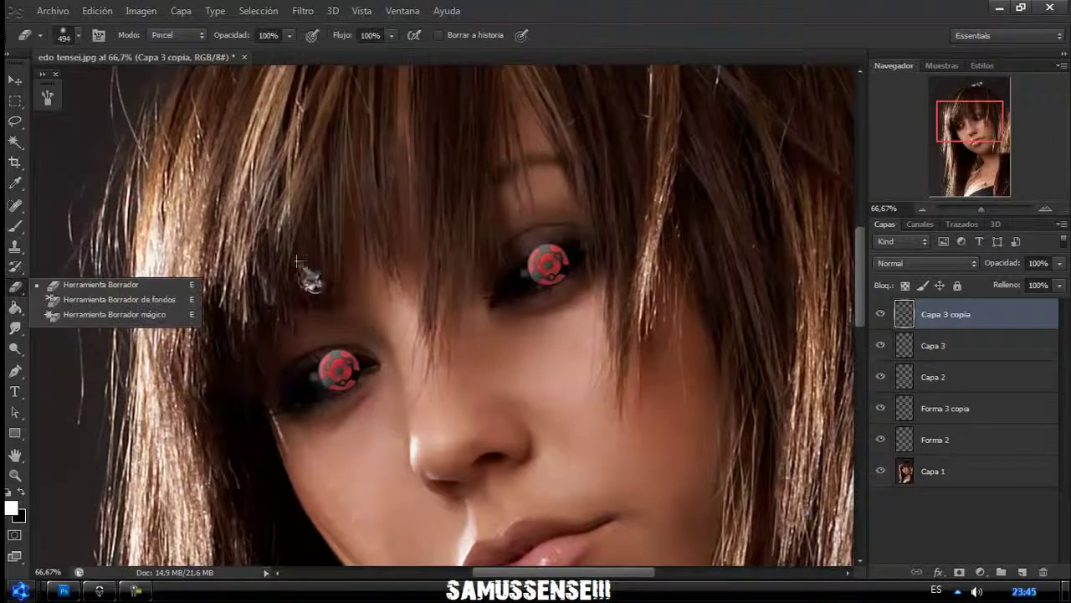
right_click(328, 261)
key(Return)
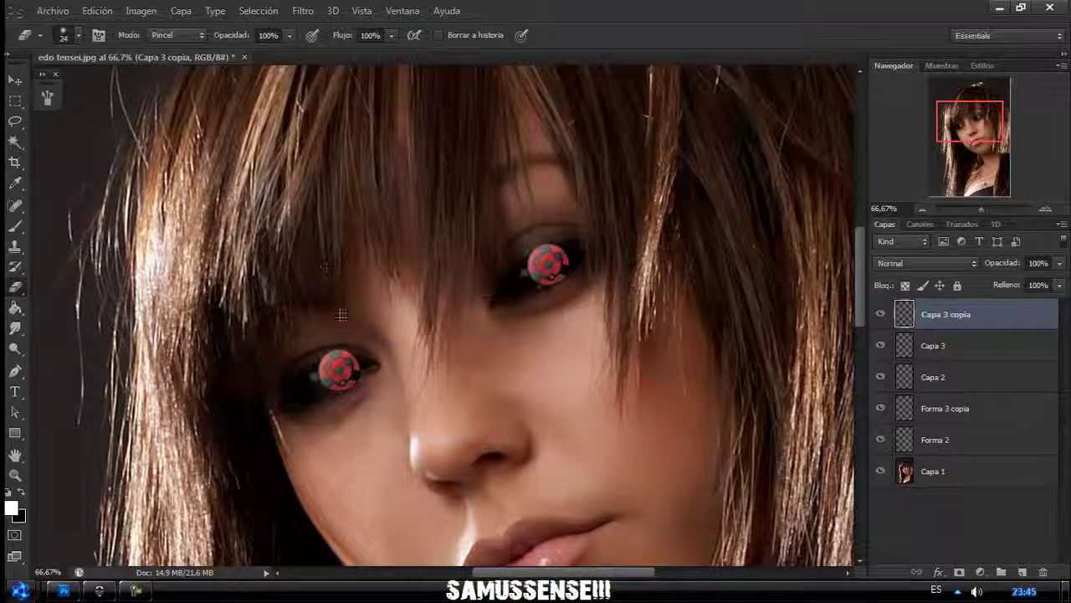
mouse_move(369, 356)
mouse_down()
mouse_move(311, 355)
mouse_move(362, 348)
mouse_up()
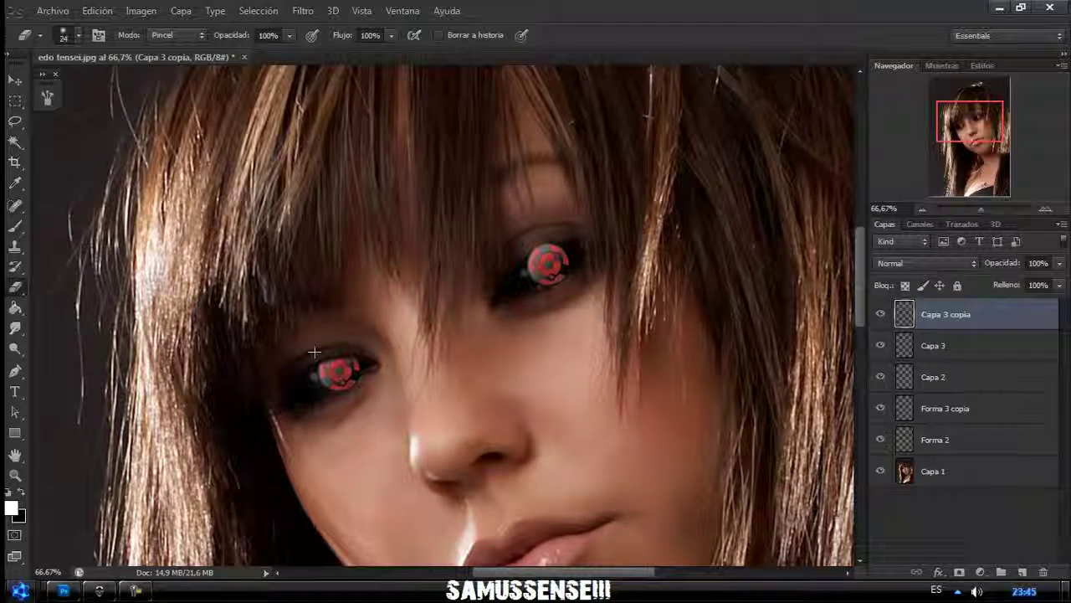
Merge the Sharingan layers, duplicate the result, and set the top copy to Luz lineal
shift+click(933, 345)
key(ctrl+e)
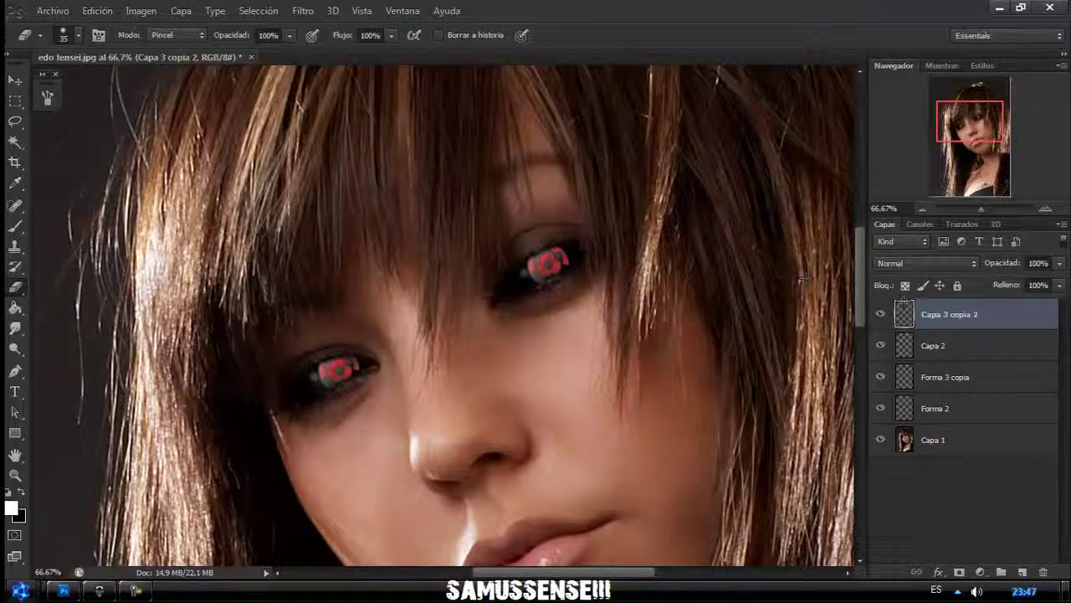
drag(904, 314, 1022, 572)
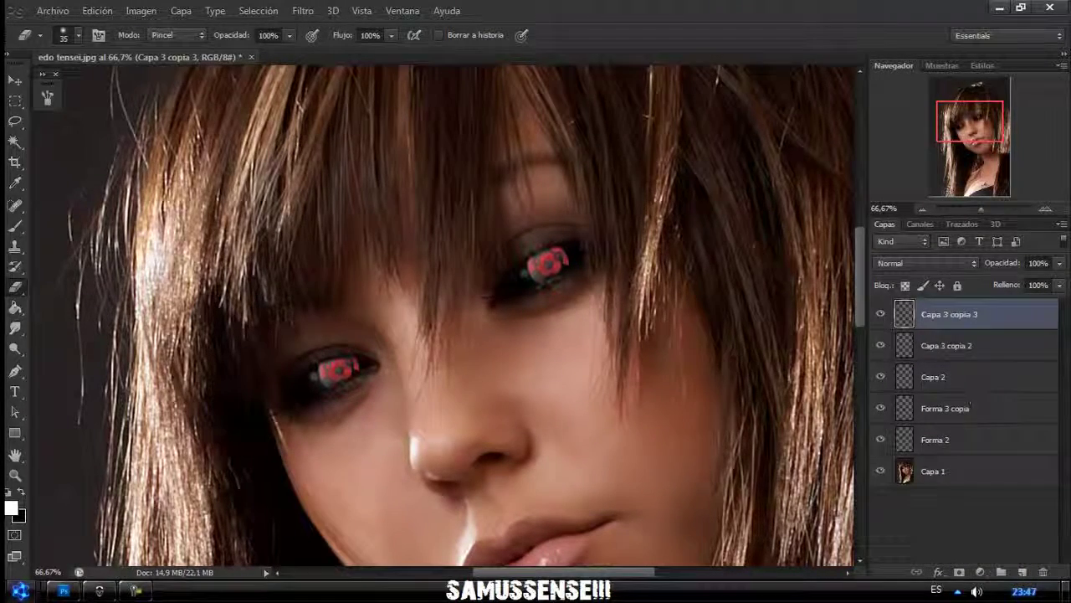
click(953, 265)
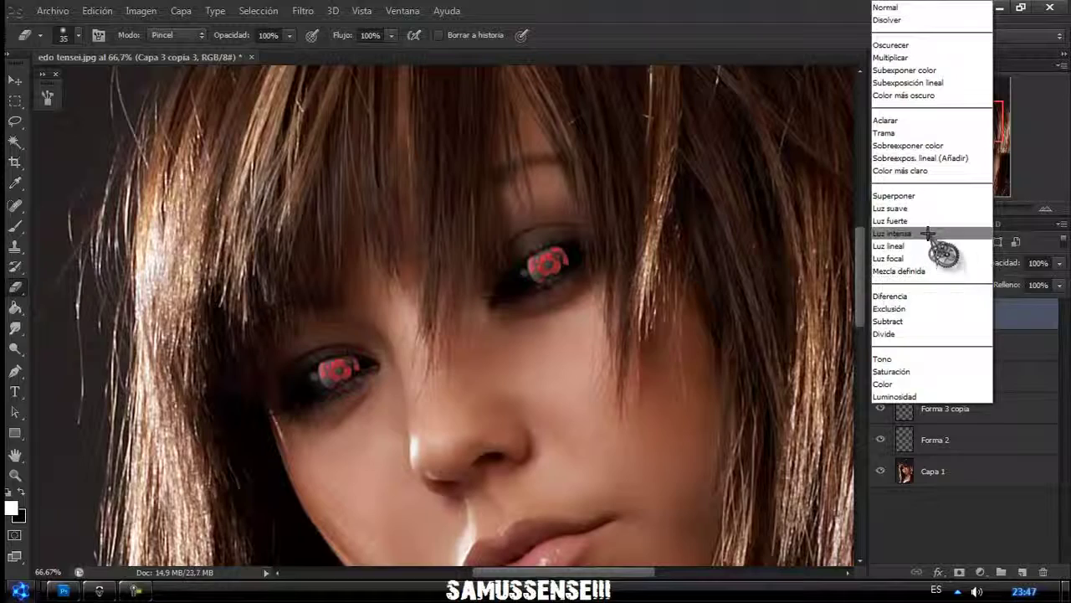
click(912, 245)
Set Capa 3 copia 2 to Superponer and erase stray red on the upper eye
click(942, 344)
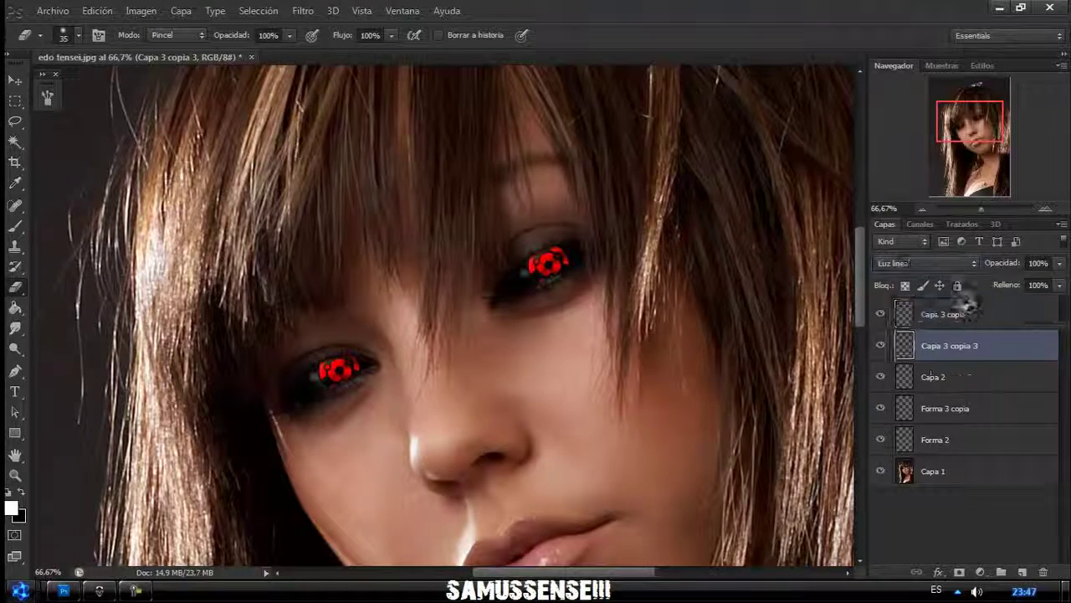
click(929, 263)
click(901, 196)
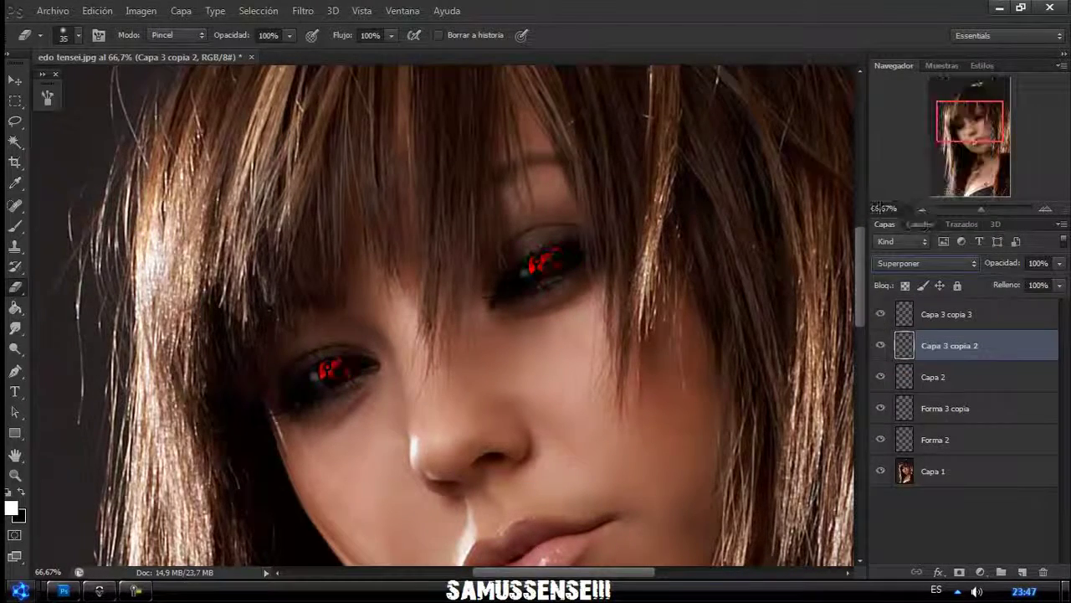
click(929, 316)
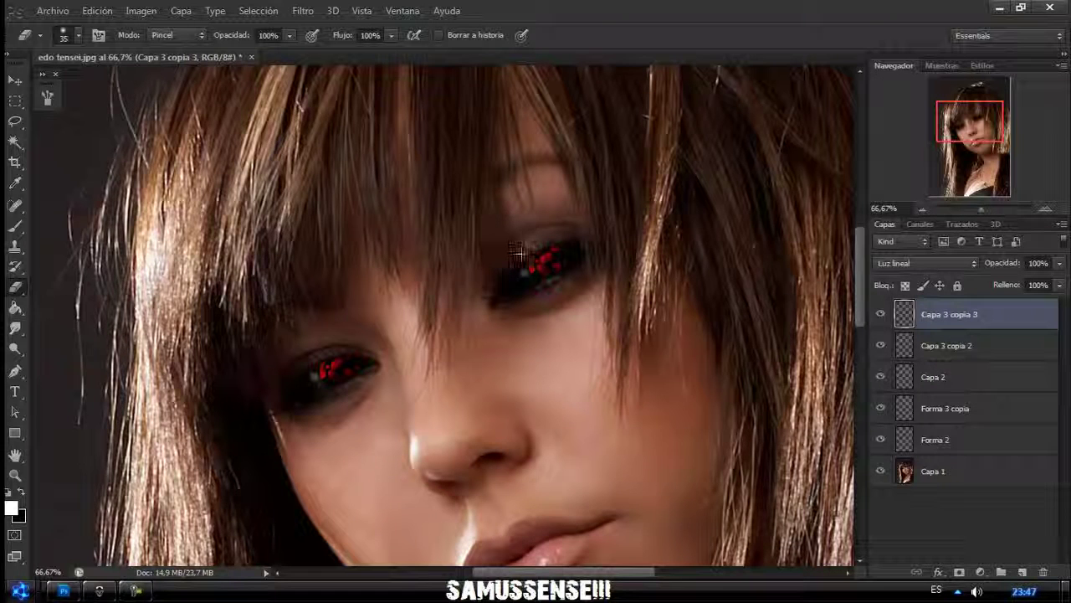
drag(566, 249, 562, 243)
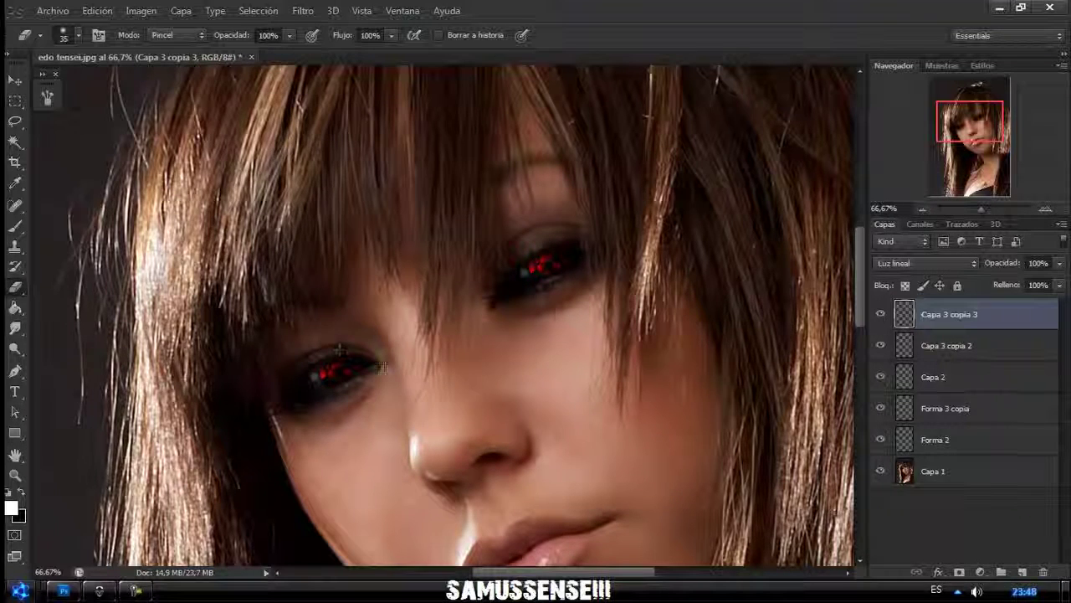
Zoom out, duplicate Capa 1, and set the copy's blend mode to Superponer
key(o)
key(ctrl+minus)
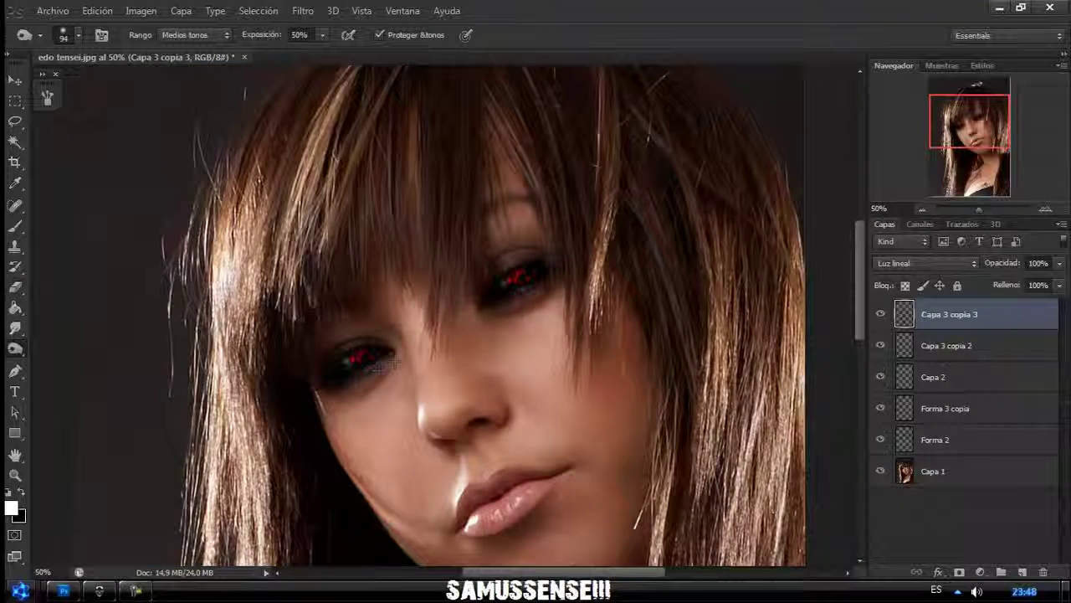
click(933, 473)
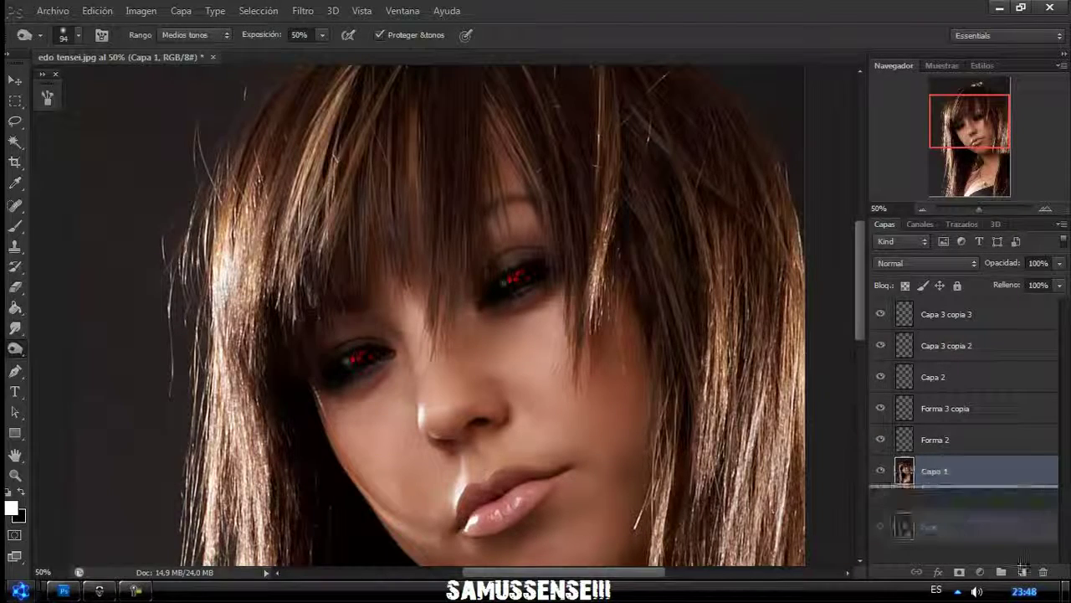
drag(938, 474, 1022, 571)
click(957, 266)
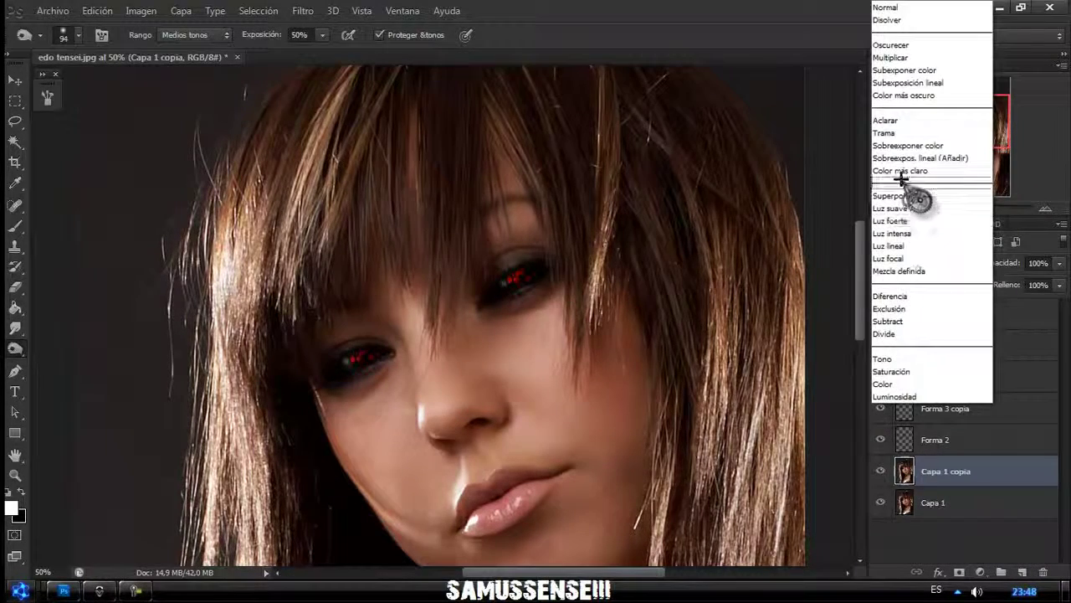
click(912, 201)
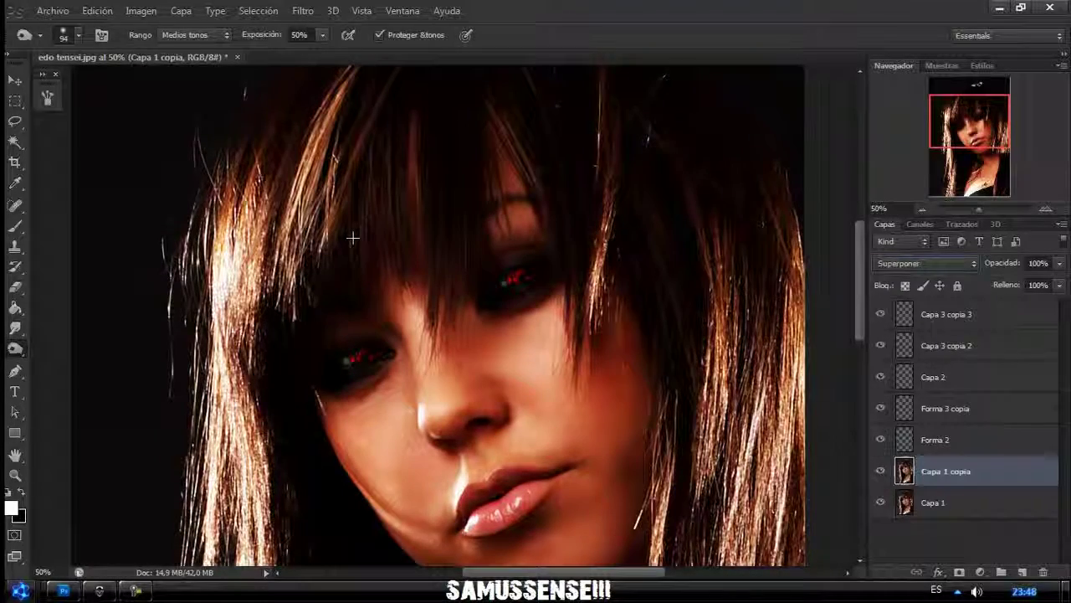
key(ctrl+u)
Fully desaturate Capa 1 copia with Saturation -100
drag(809, 330, 710, 328)
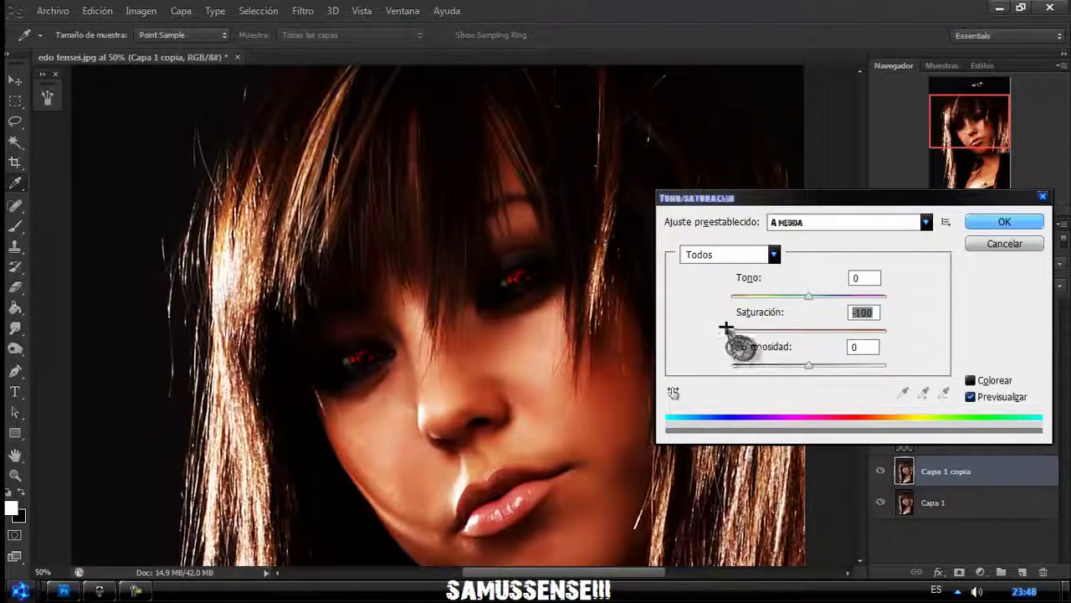
click(1008, 224)
click(962, 502)
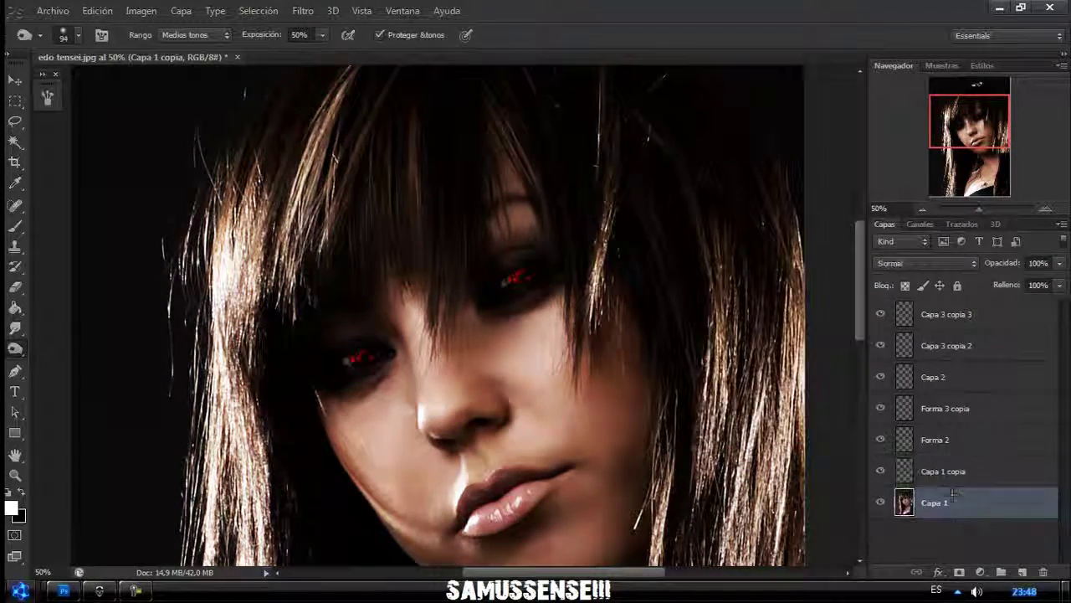
Give Capa 1 Hue/Saturation with Lightness about -4 and Saturation -42
key(ctrl+u)
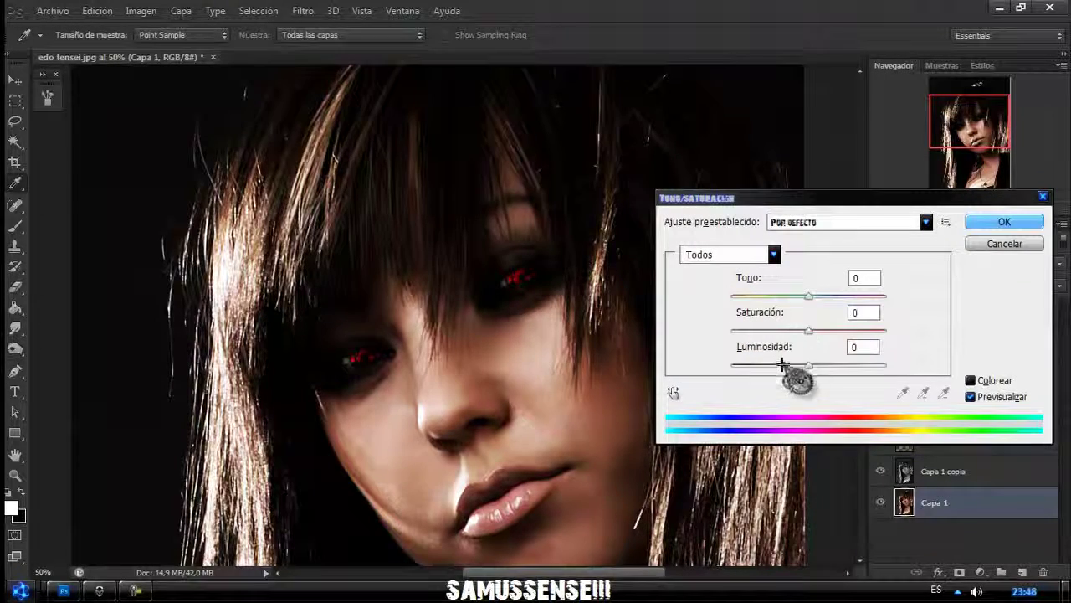
drag(808, 366, 785, 366)
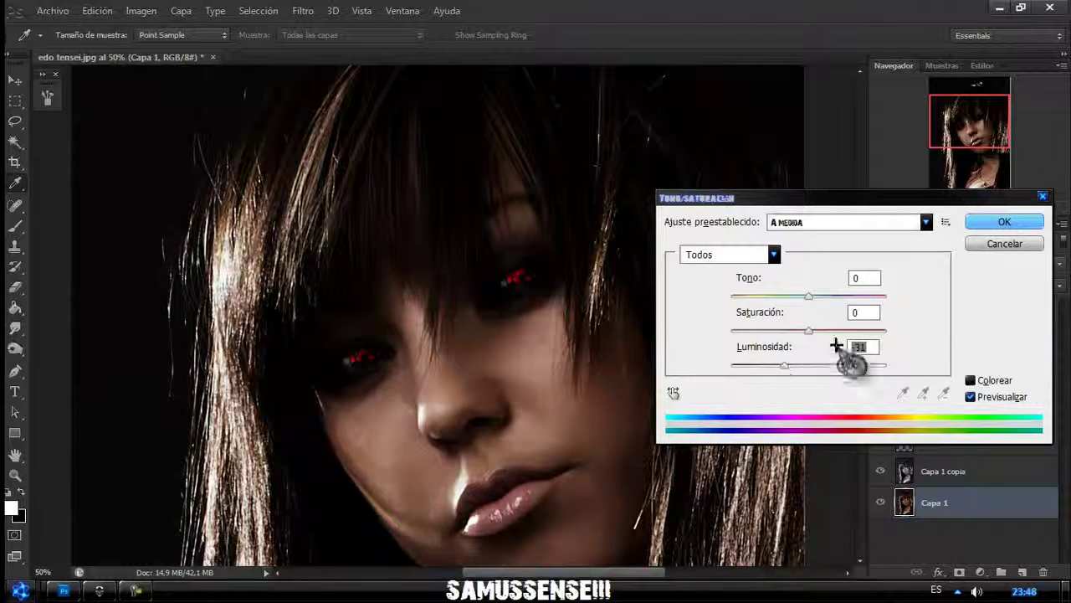
click(804, 364)
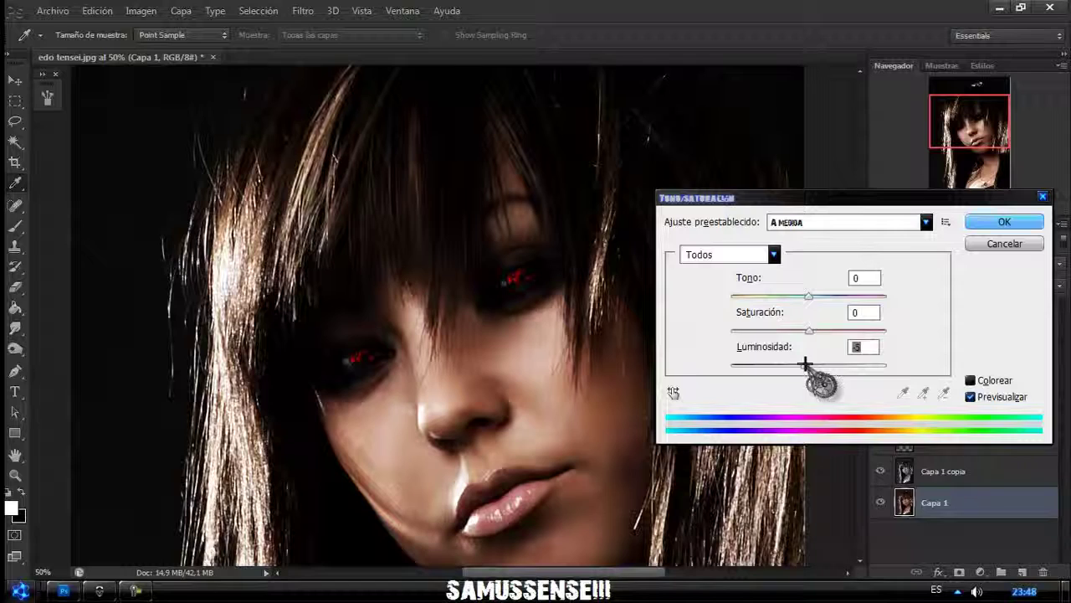
drag(805, 365, 806, 365)
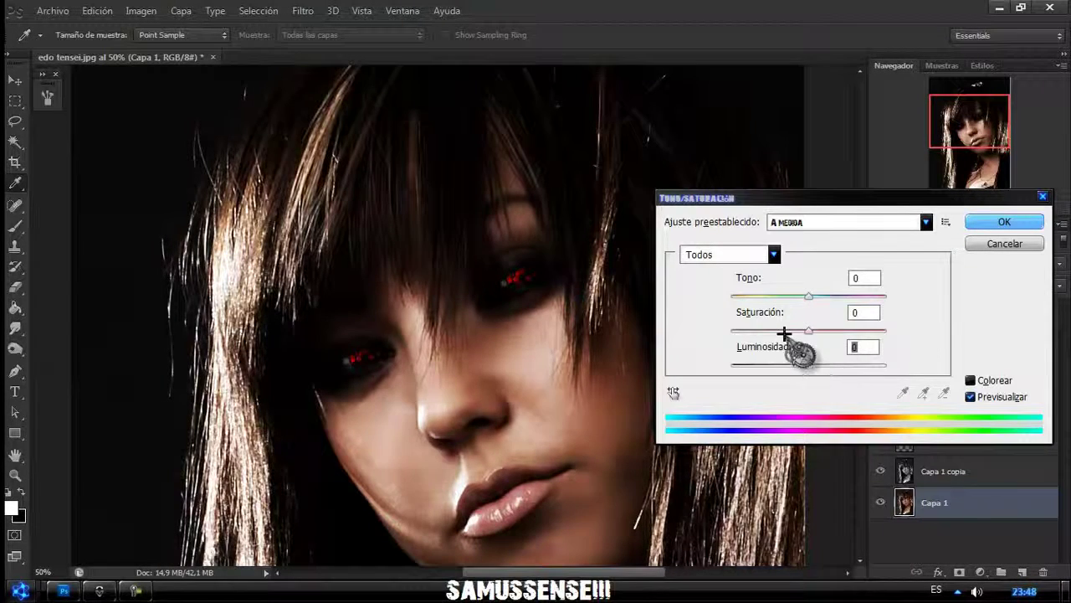
drag(785, 330, 777, 331)
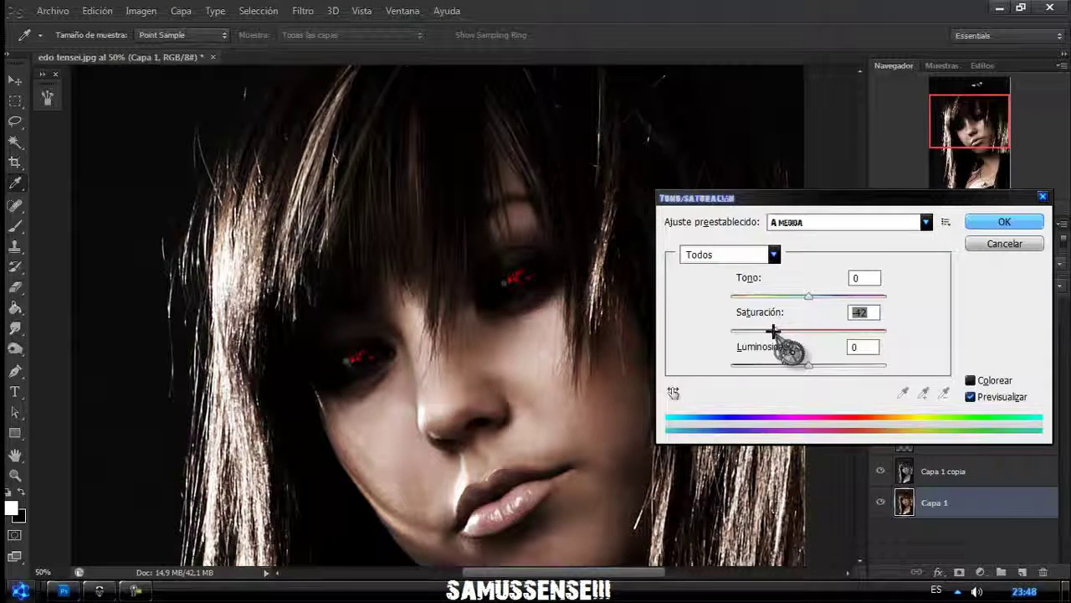
click(1009, 225)
key(o)
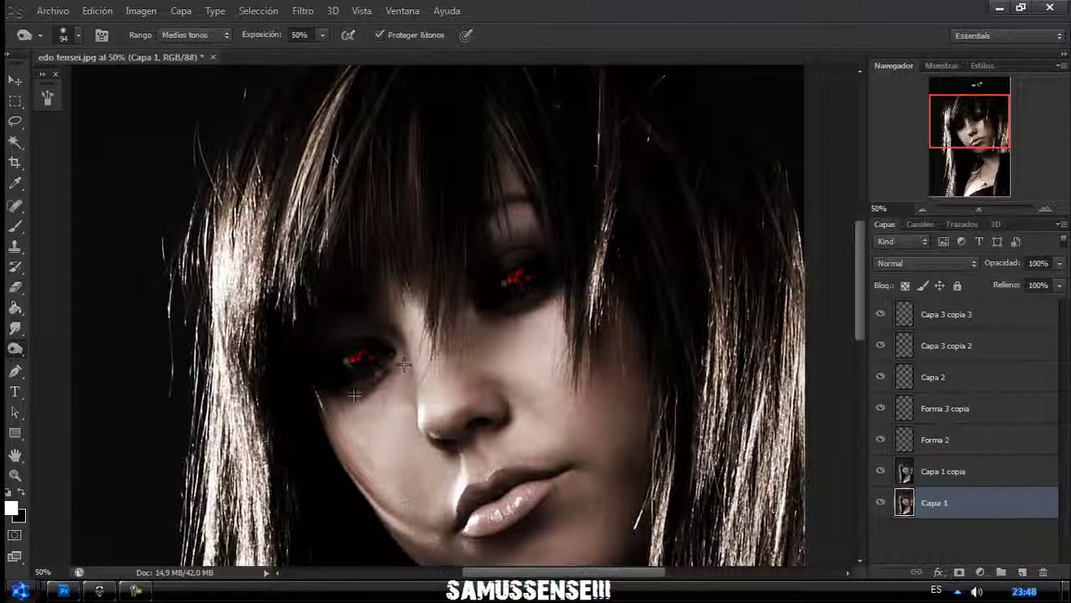
Burn in shadows under the left and right eyes
drag(354, 394, 380, 404)
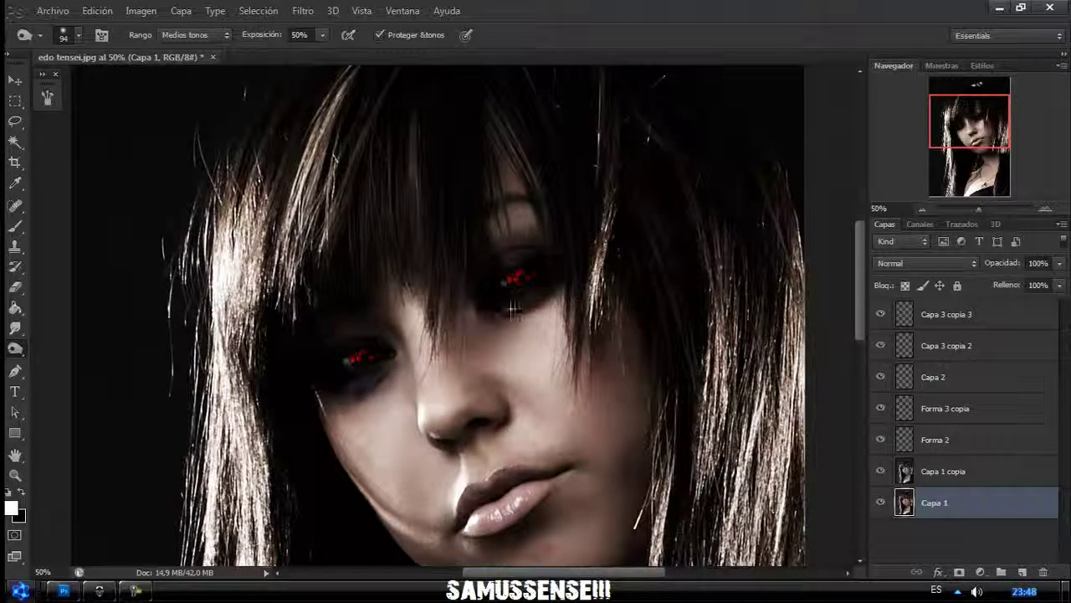
drag(554, 290, 502, 339)
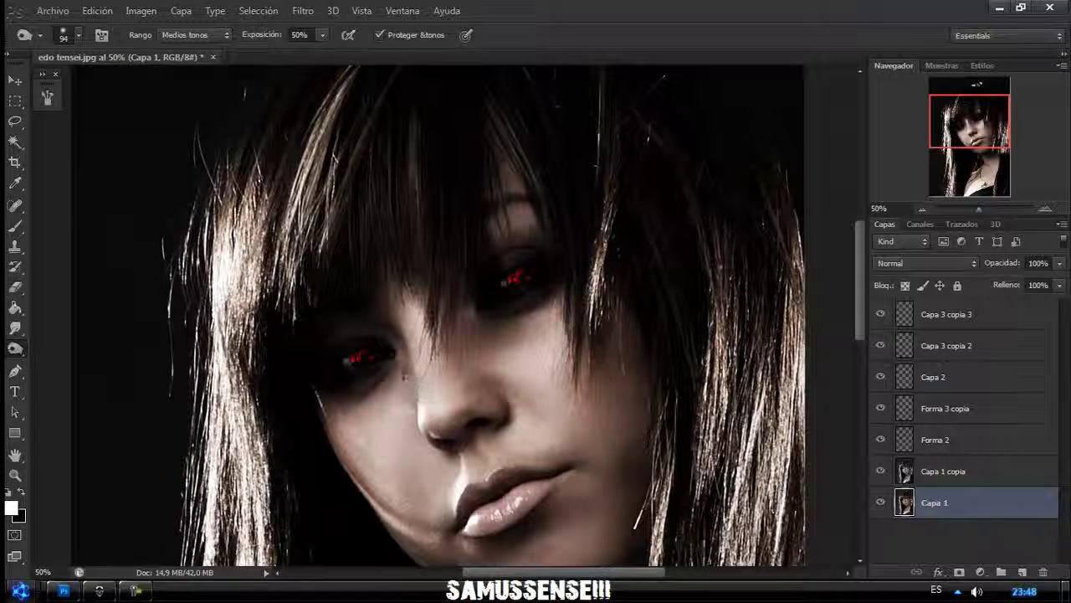
drag(401, 373, 352, 415)
Enlarge the Burn brush to 168 px, deepen both under-eye shadows, and zoom out
right_click(513, 325)
drag(623, 377, 640, 377)
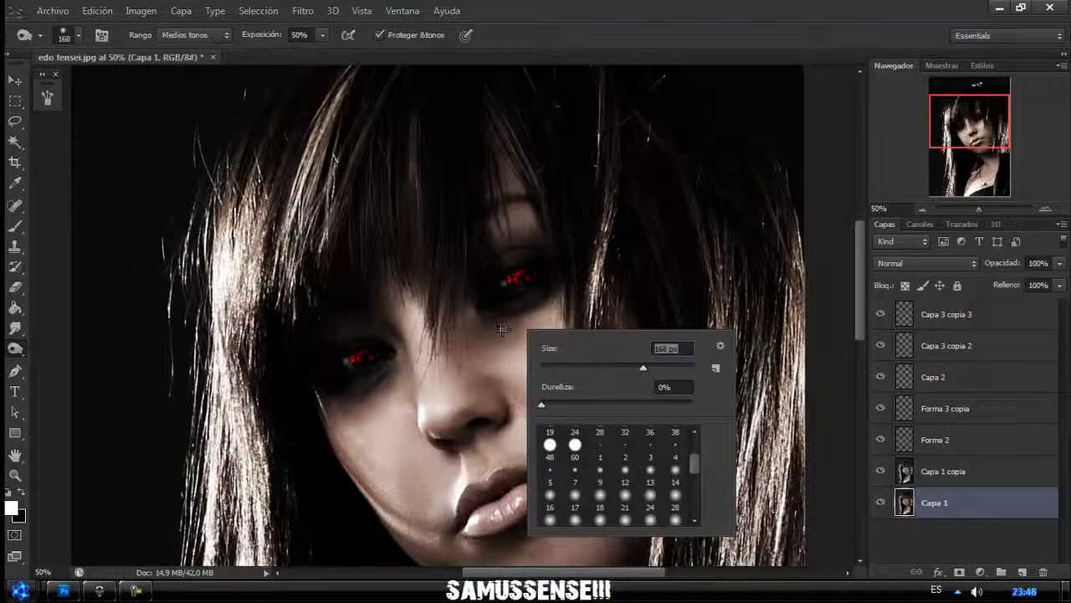
key(Return)
drag(545, 311, 586, 297)
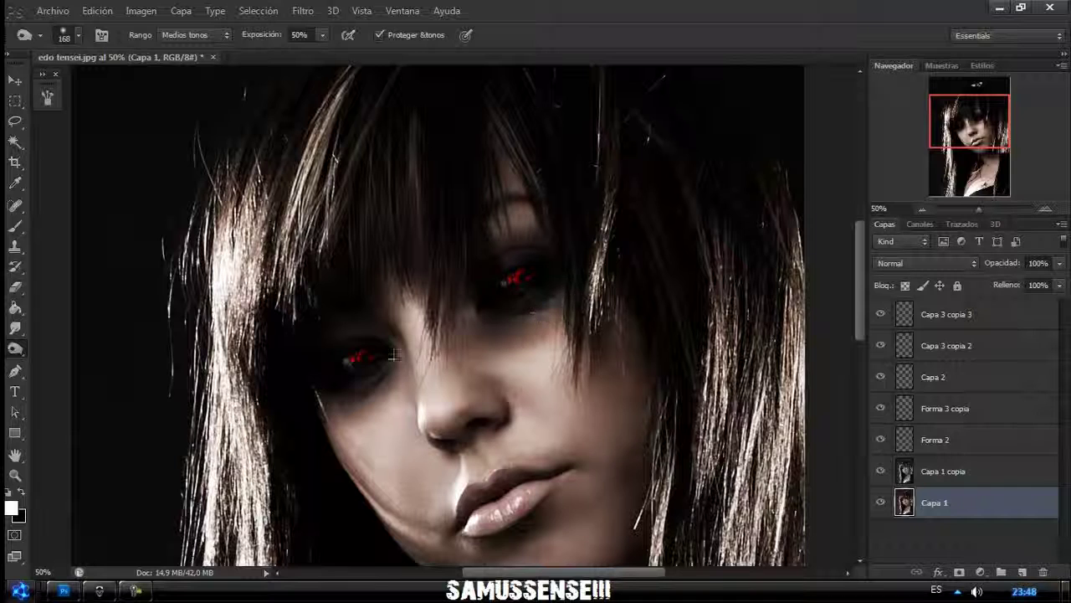
mouse_move(385, 393)
mouse_down()
mouse_move(427, 342)
mouse_move(358, 415)
mouse_up()
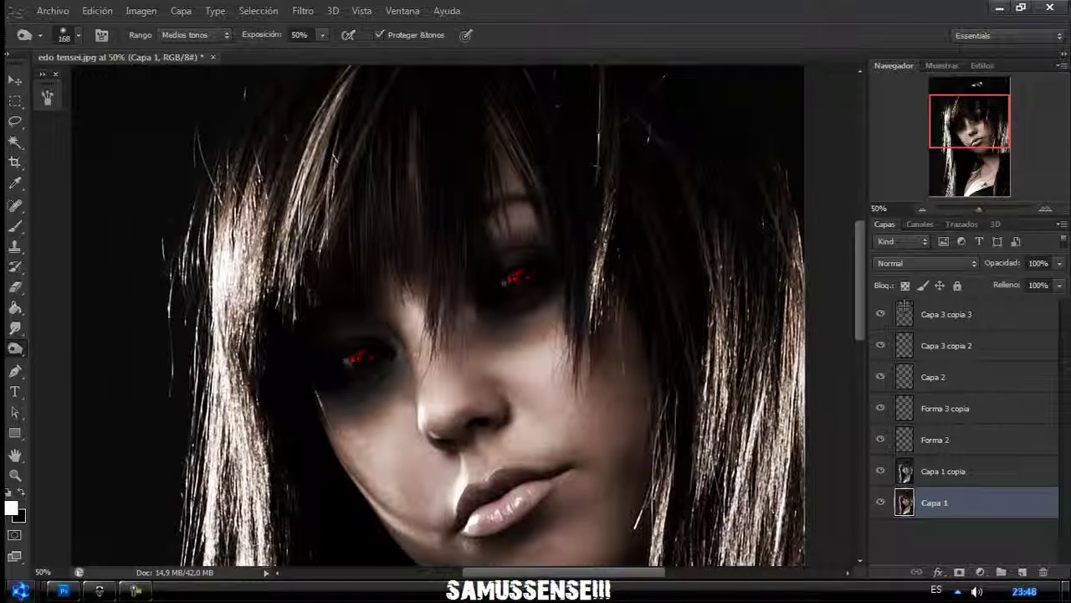
click(921, 208)
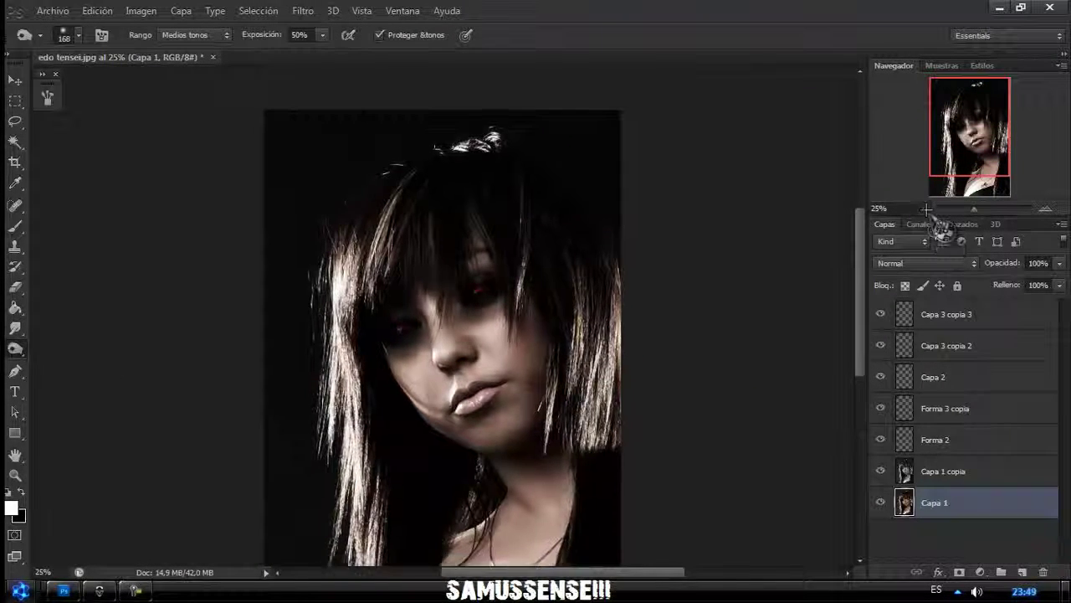
click(922, 208)
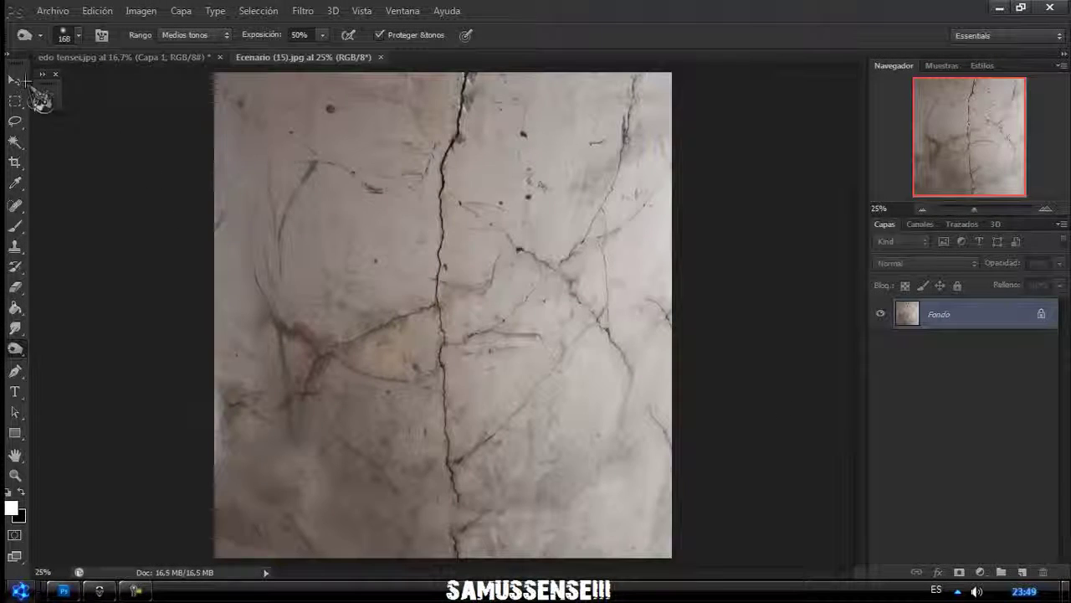
Drag the Escenario (15).jpg wall texture into the portrait as top layer Capa 3 in Superponer mode
click(14, 79)
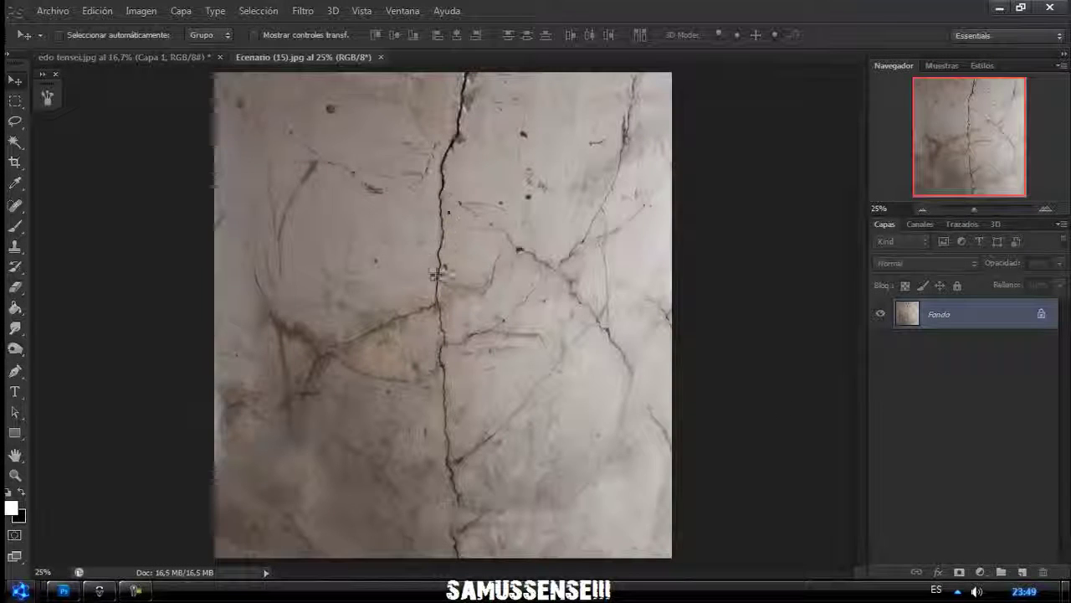
mouse_move(435, 275)
mouse_down()
mouse_move(394, 261)
mouse_move(479, 308)
mouse_up()
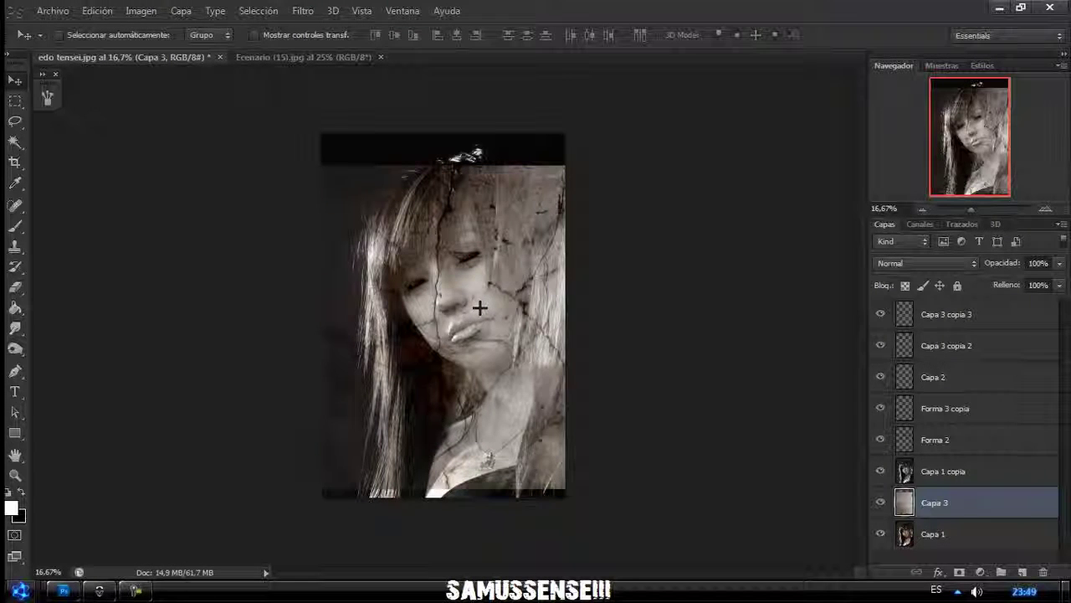
drag(945, 503, 933, 312)
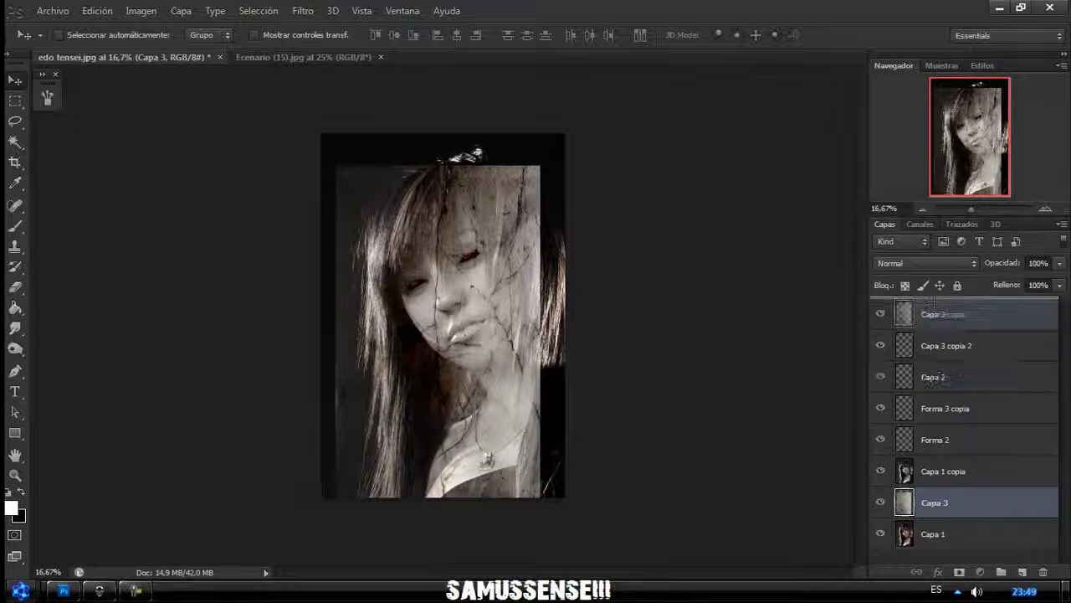
click(958, 265)
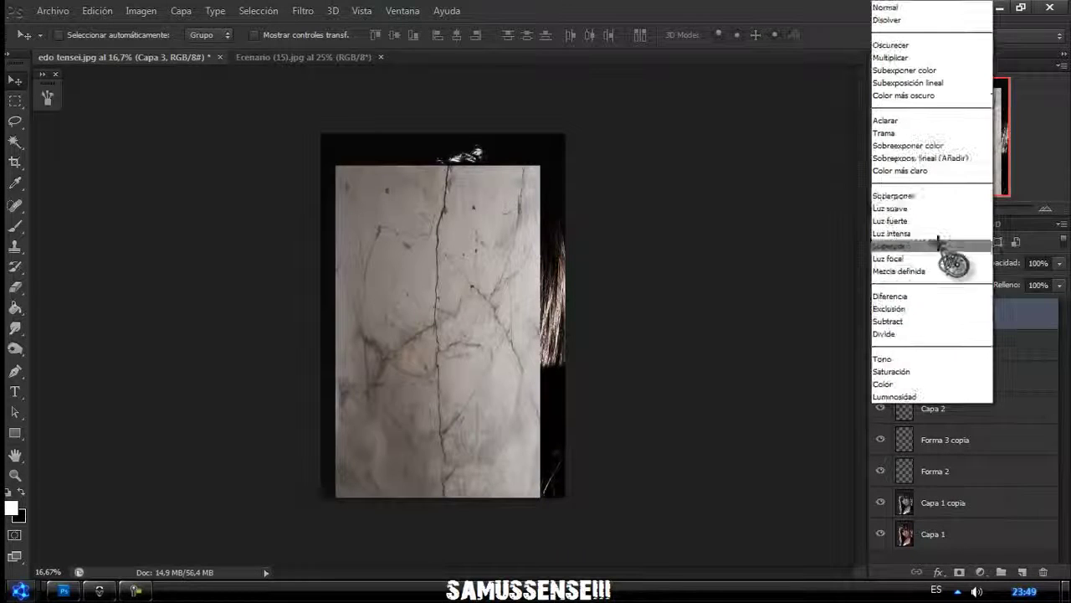
click(936, 197)
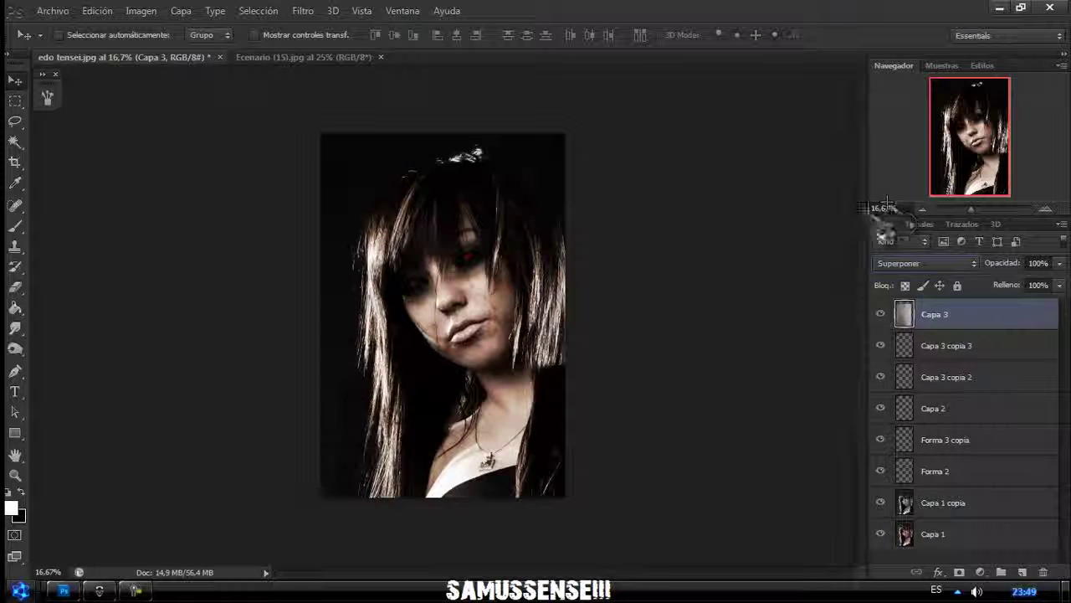
click(15, 286)
Erase the crack texture from both sides of the hair with a 370 px eraser, then duplicate Capa 3
right_click(435, 182)
drag(523, 217, 540, 218)
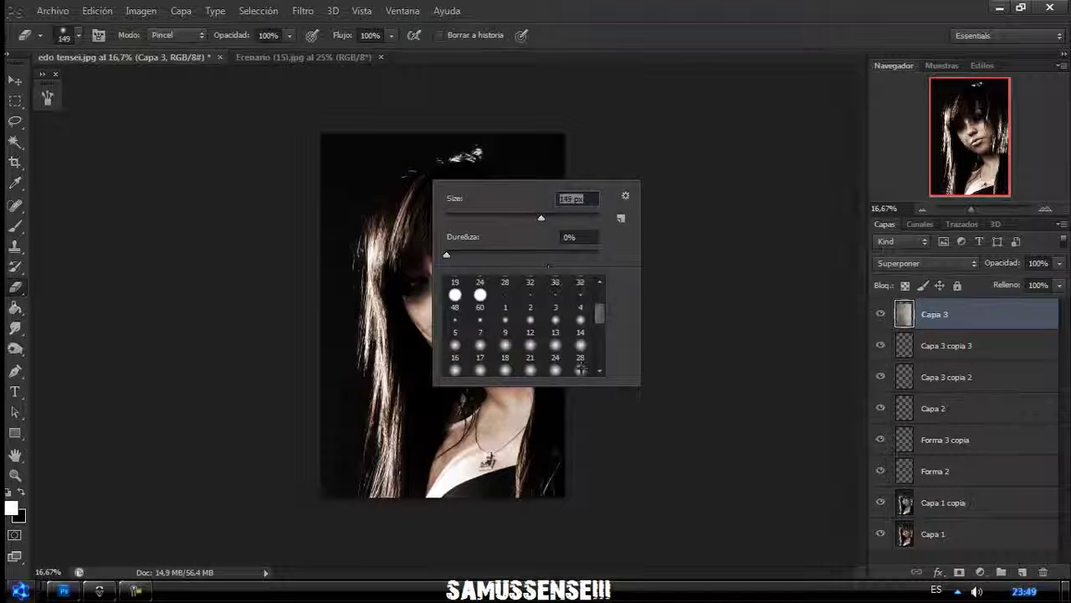
key(Return)
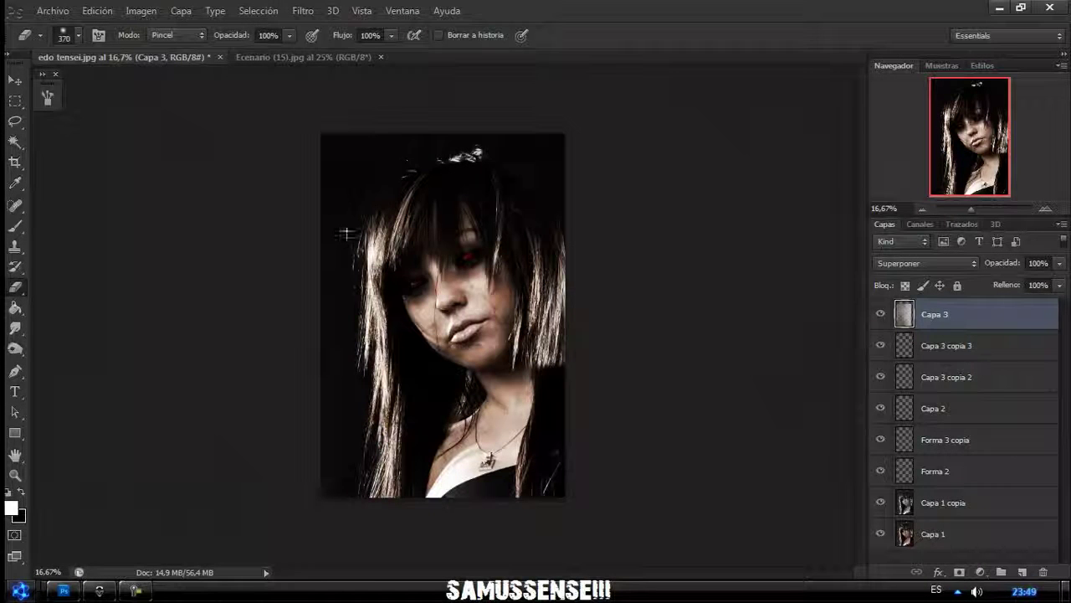
drag(395, 222, 340, 449)
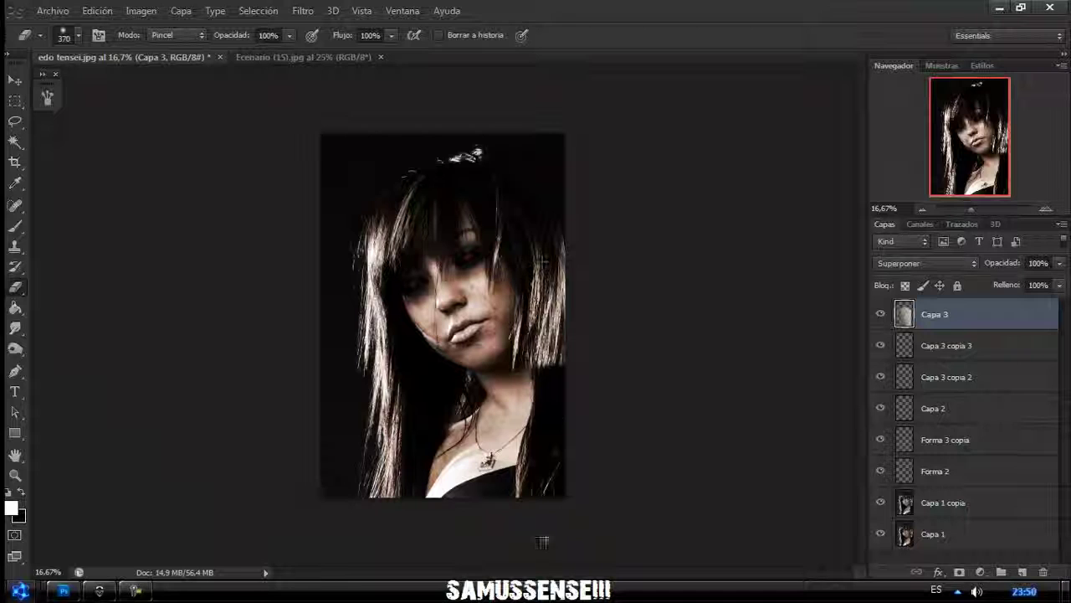
drag(539, 251, 535, 369)
drag(932, 315, 1022, 572)
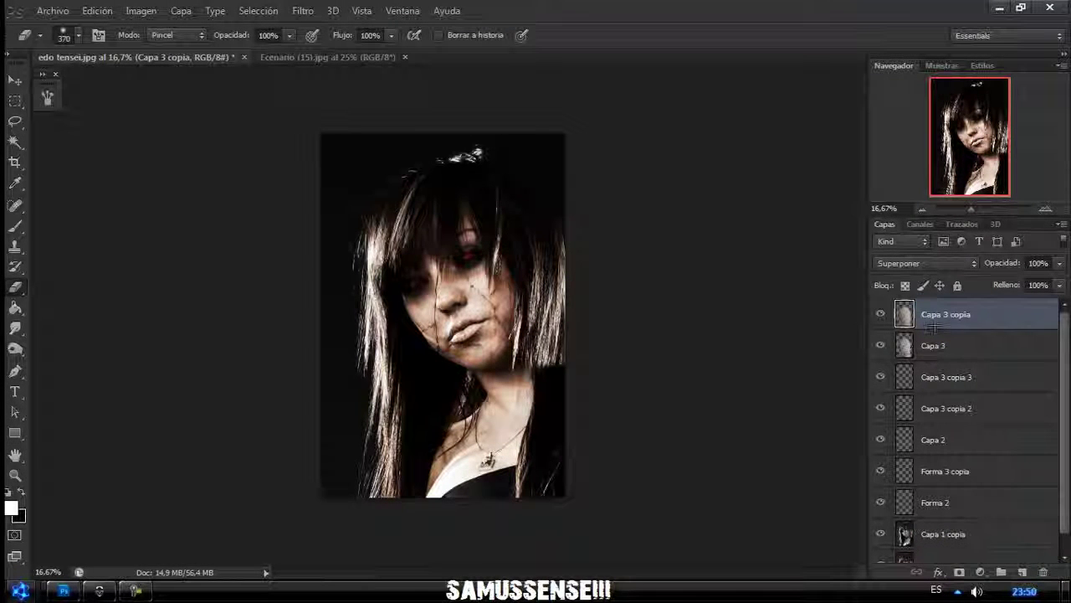
Set saturation to -100 on both Capa 3 copia and Capa 3 texture layers
key(ctrl+u)
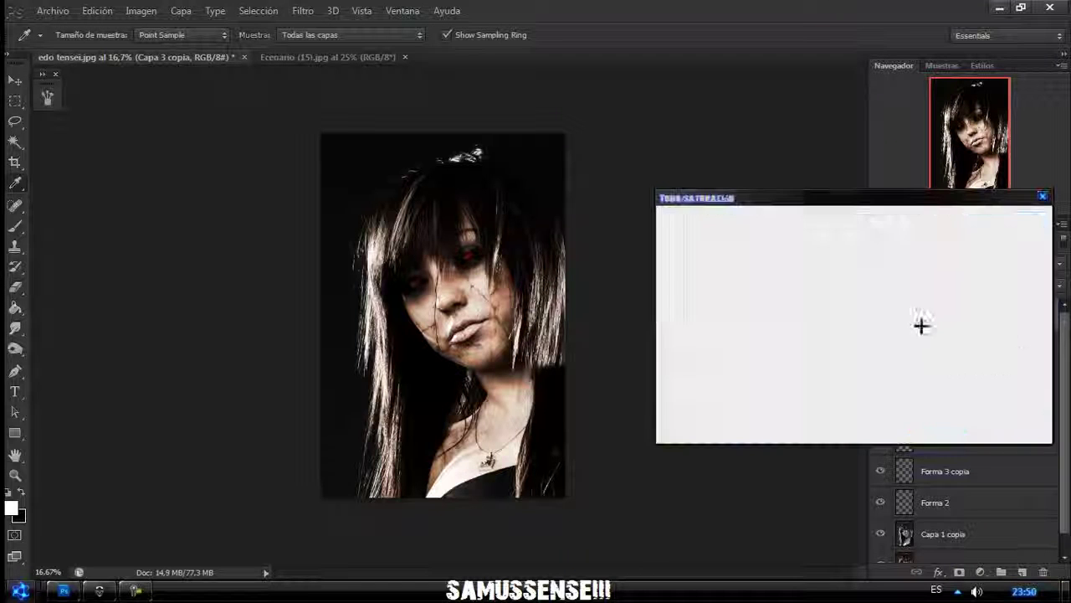
drag(761, 335, 730, 330)
click(995, 219)
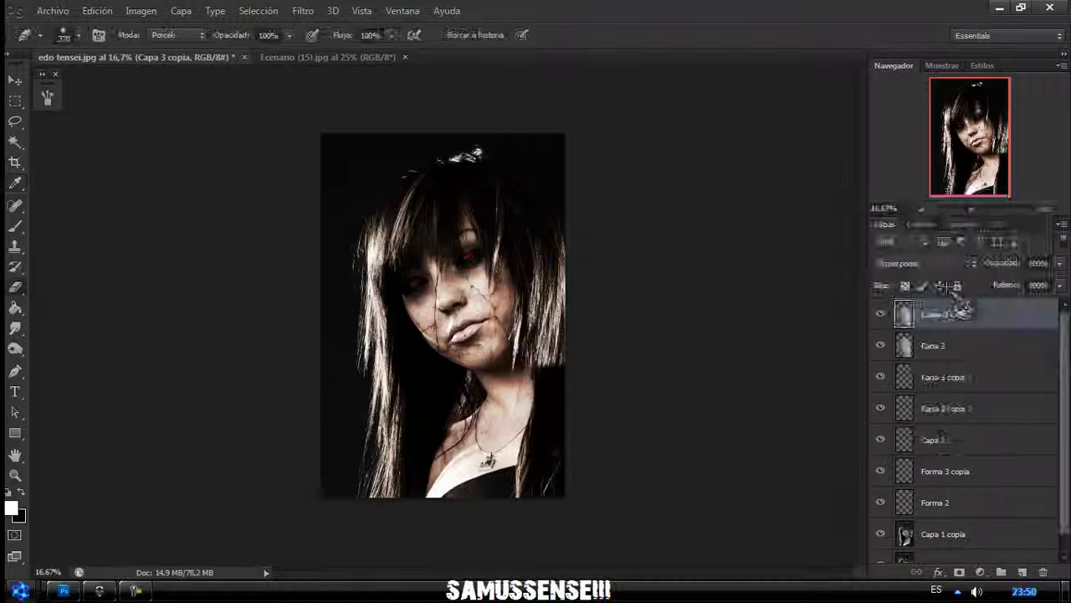
key(e)
click(938, 345)
key(ctrl+u)
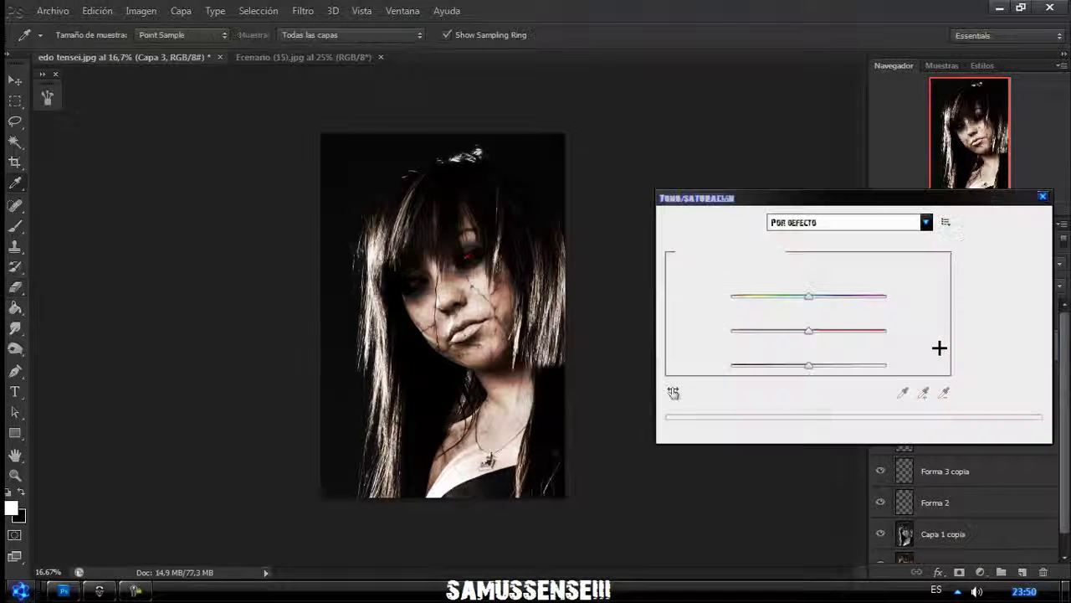
drag(808, 330, 730, 330)
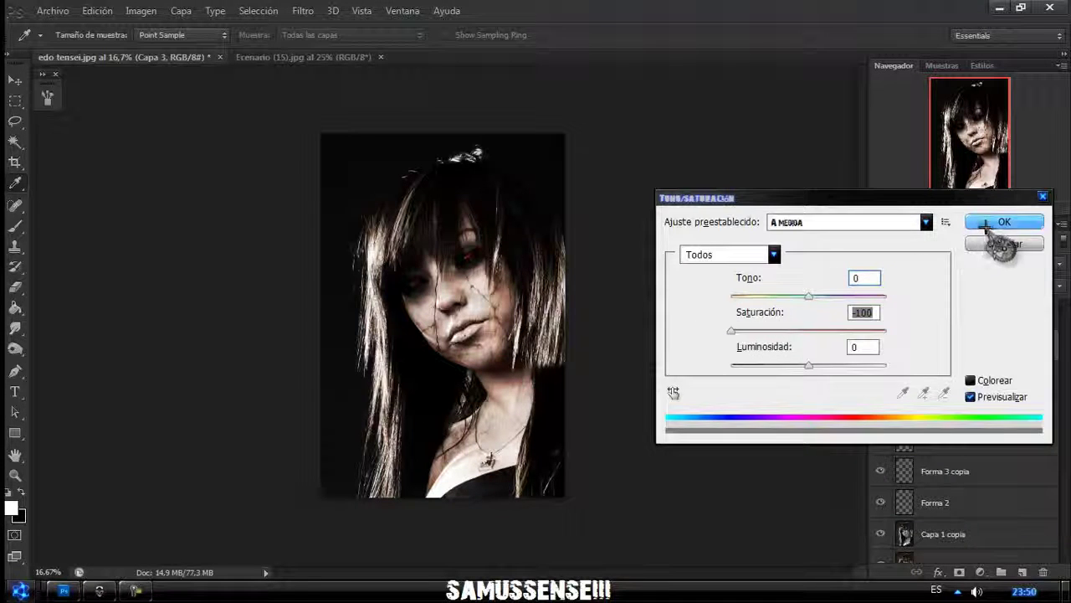
click(1004, 222)
click(15, 80)
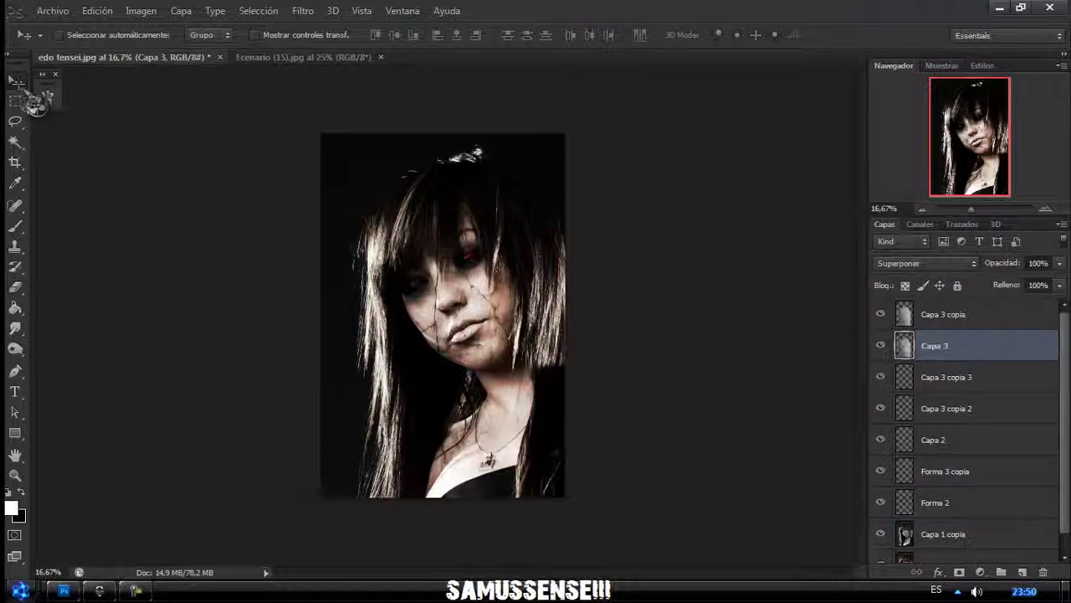
Lower the base portrait Capa 1's saturation by -40 with Hue/Saturation
click(927, 557)
key(ctrl+u)
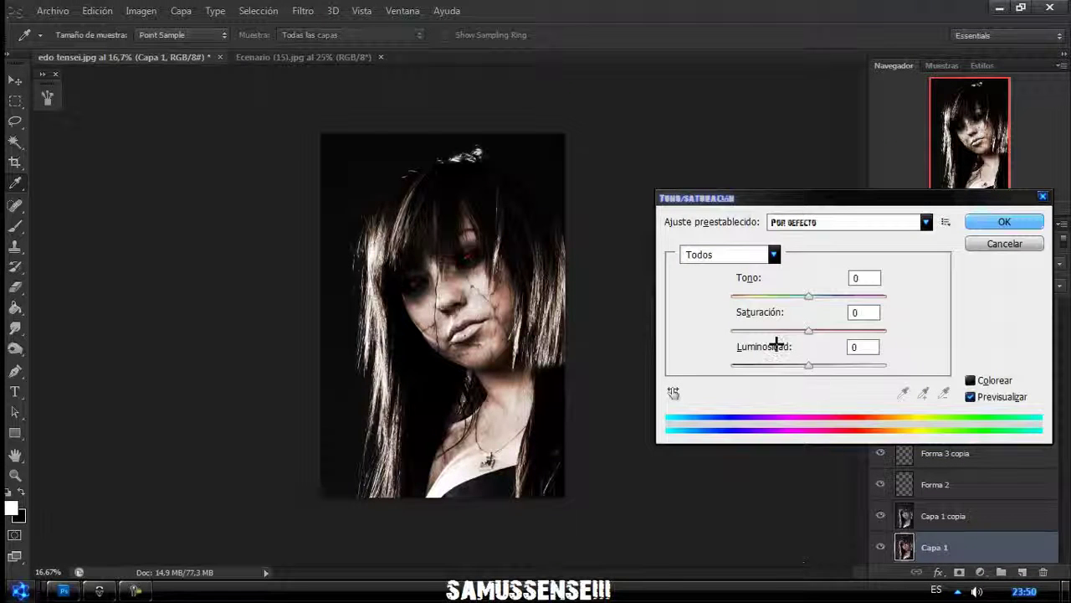
drag(808, 330, 778, 330)
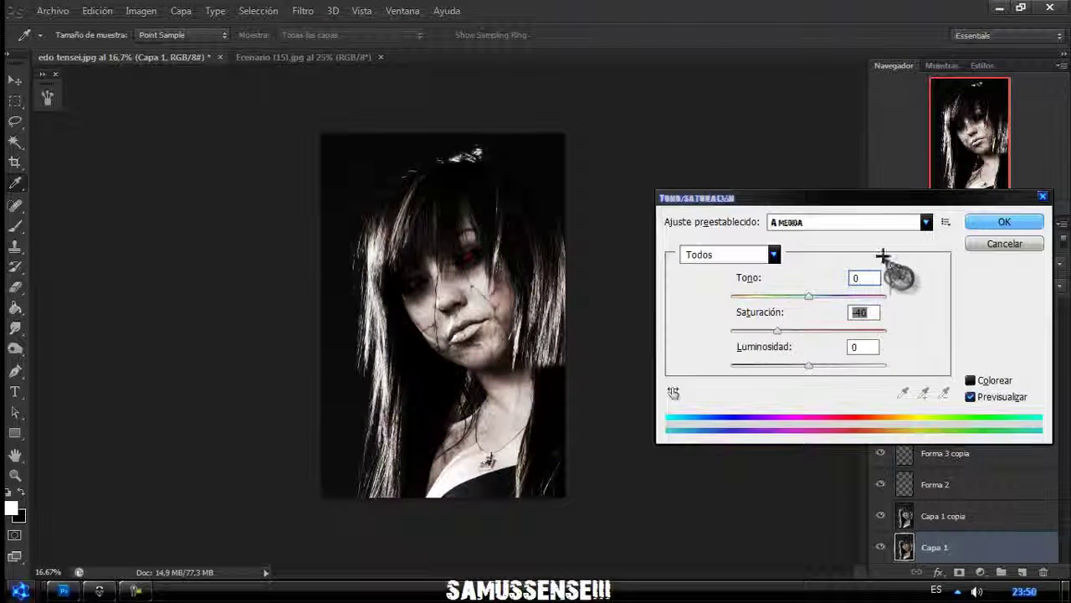
click(979, 223)
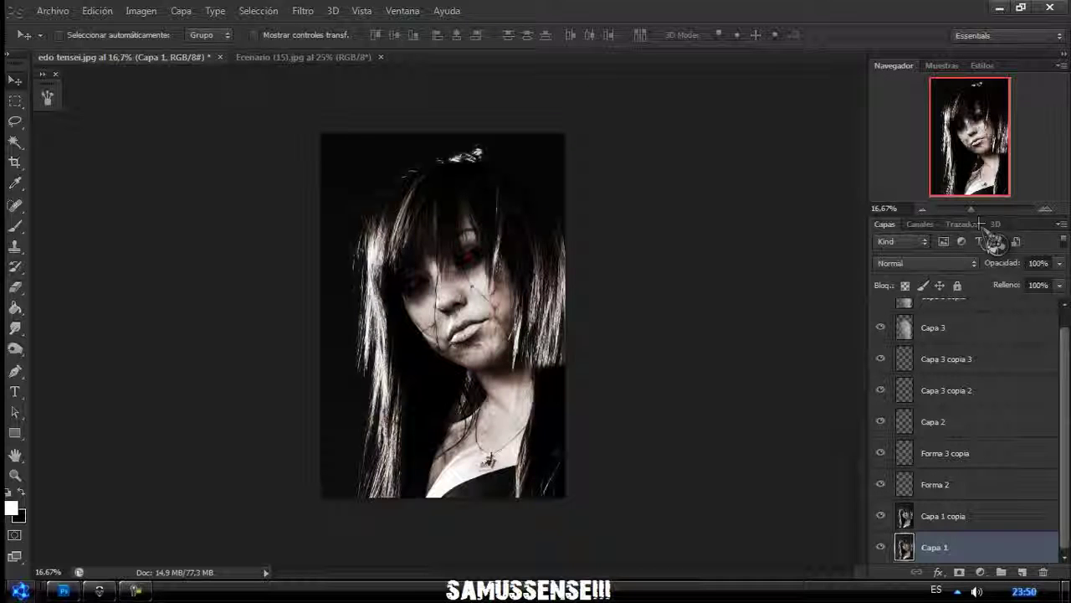